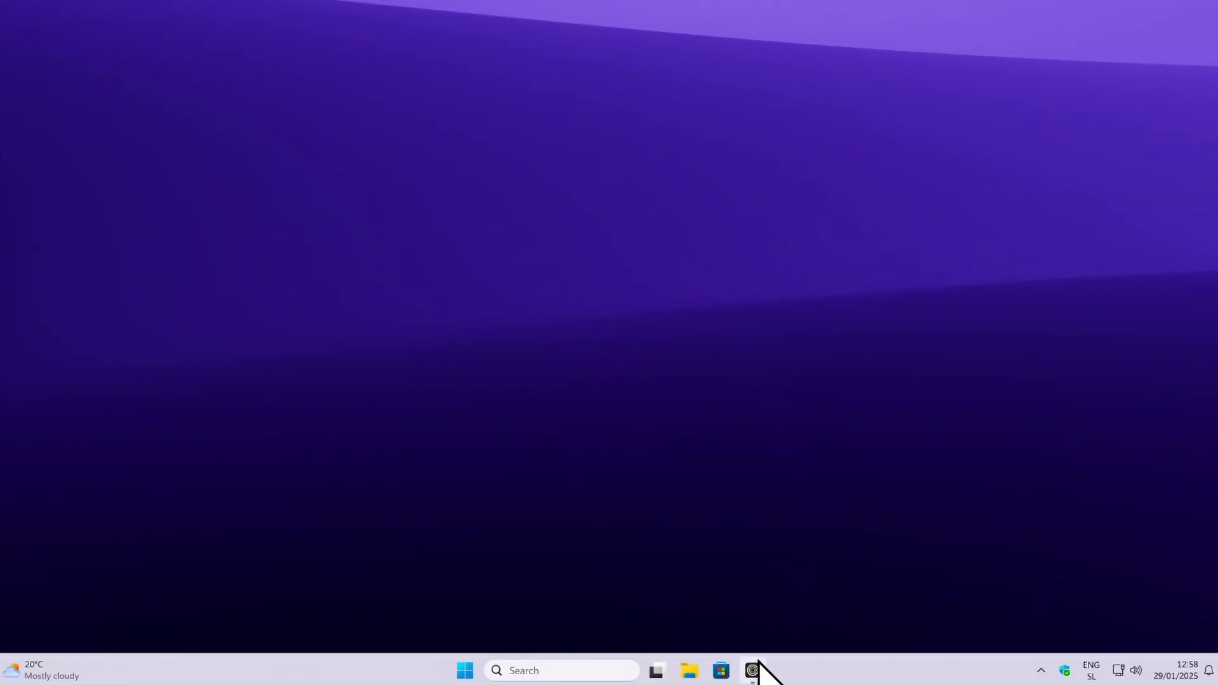
# - Open the Zen browser, search Google for "rainmeter" and open the official rainmeter.net site
pyautogui.click(756, 665)
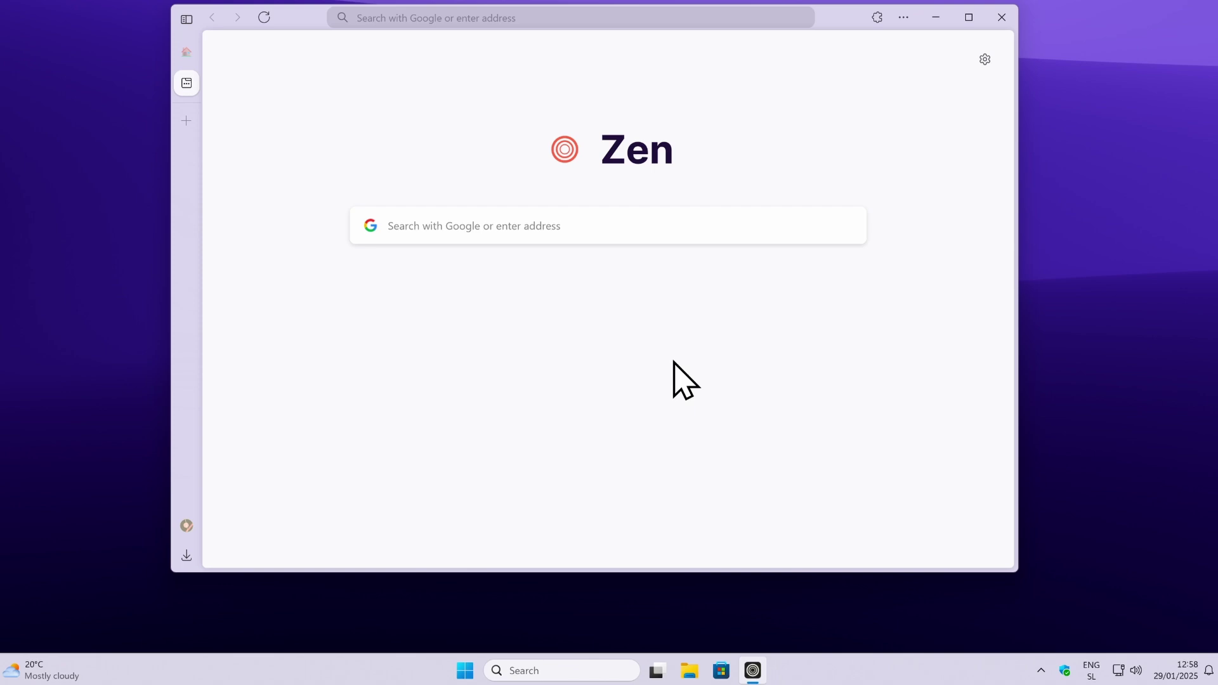
pyautogui.click(595, 225)
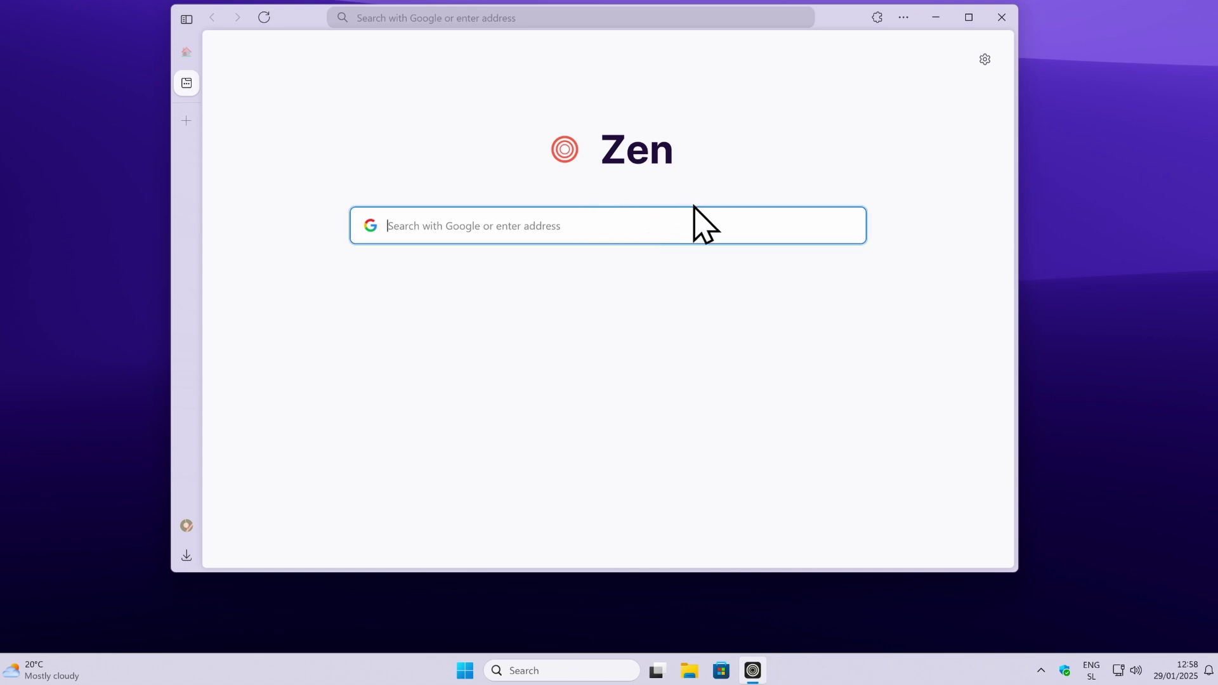
pyautogui.write('rai')
pyautogui.click(736, 182)
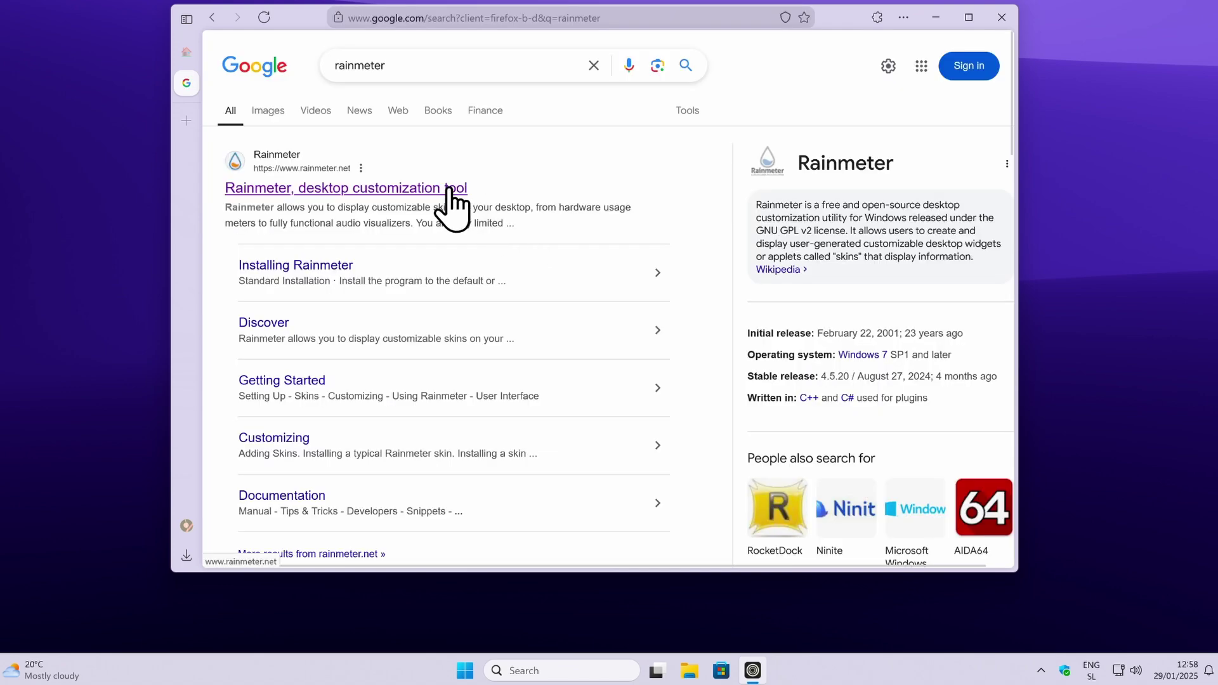
pyautogui.click(431, 188)
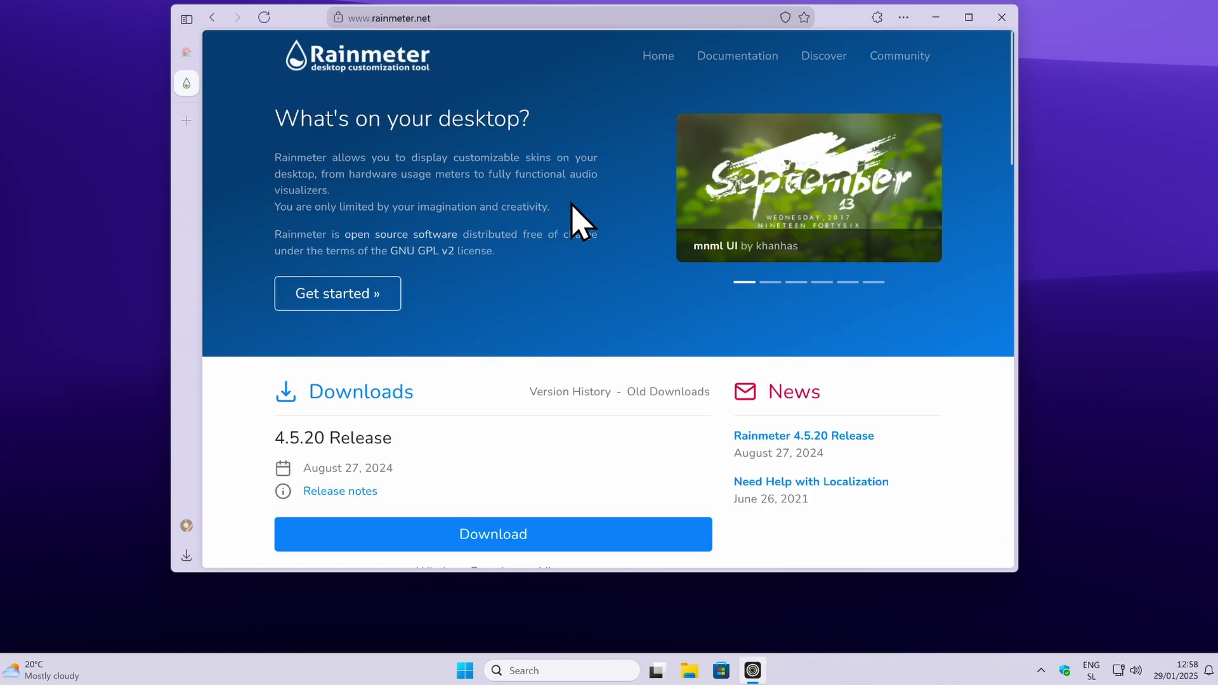
# - Download and save the Rainmeter-4.5.20.exe installer, and minimize the browser
pyautogui.click(600, 536)
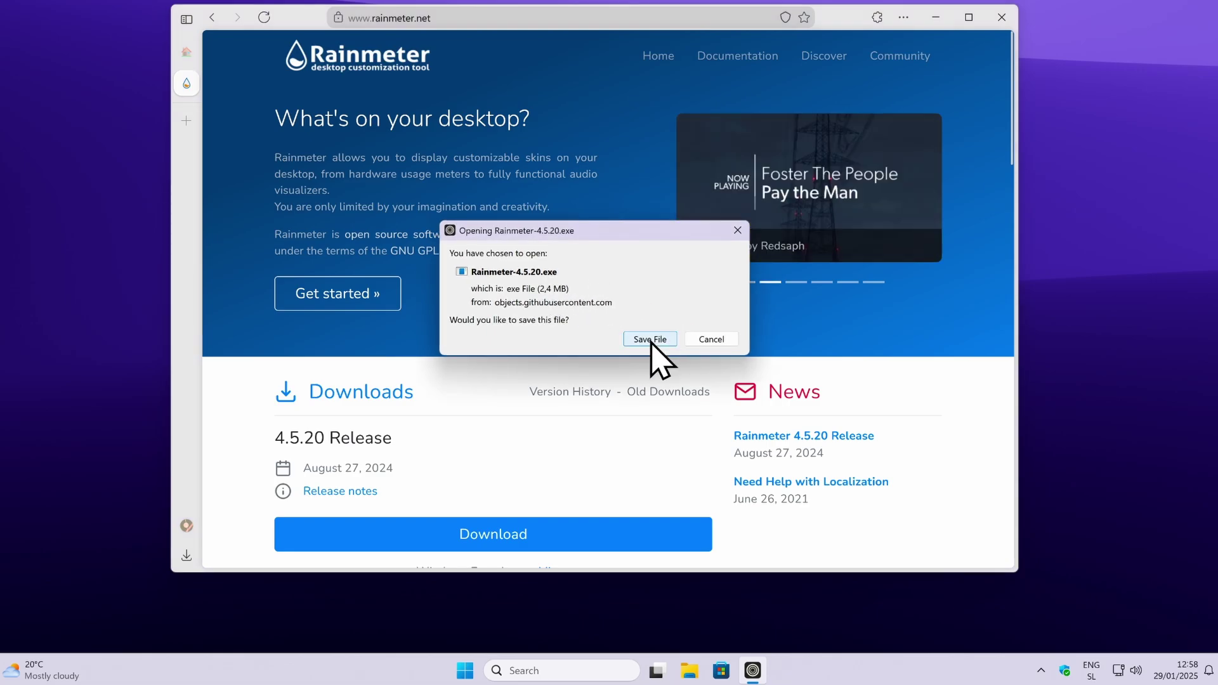
pyautogui.click(645, 339)
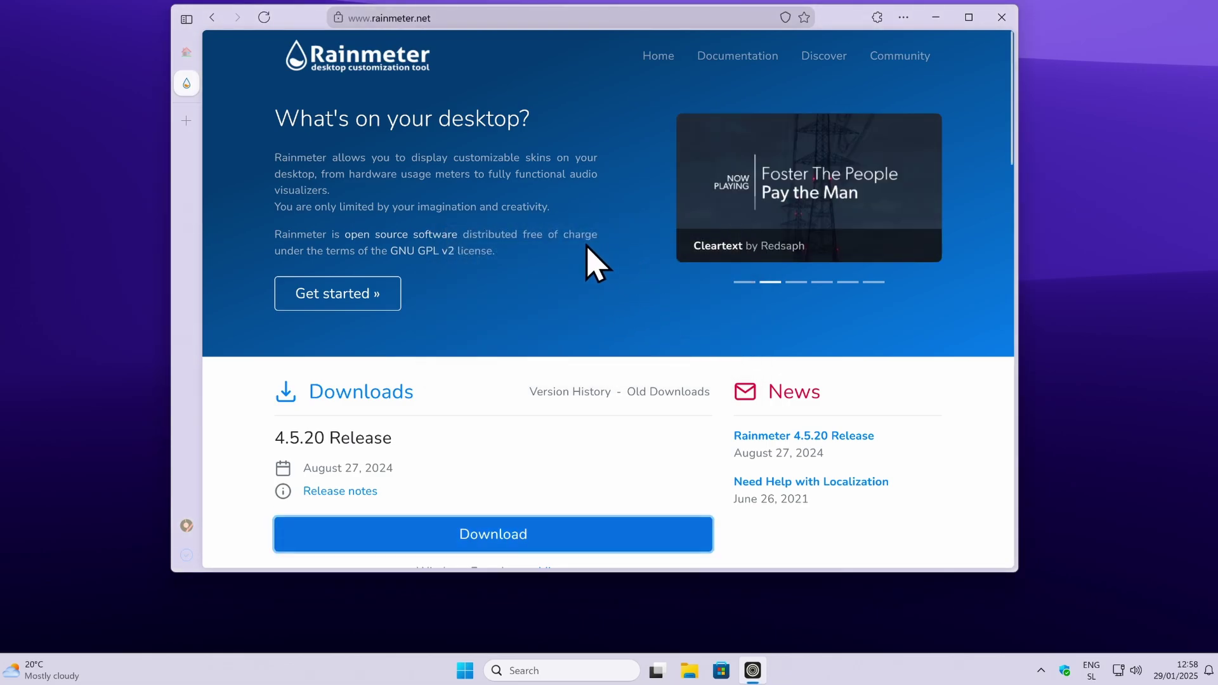
pyautogui.click(936, 17)
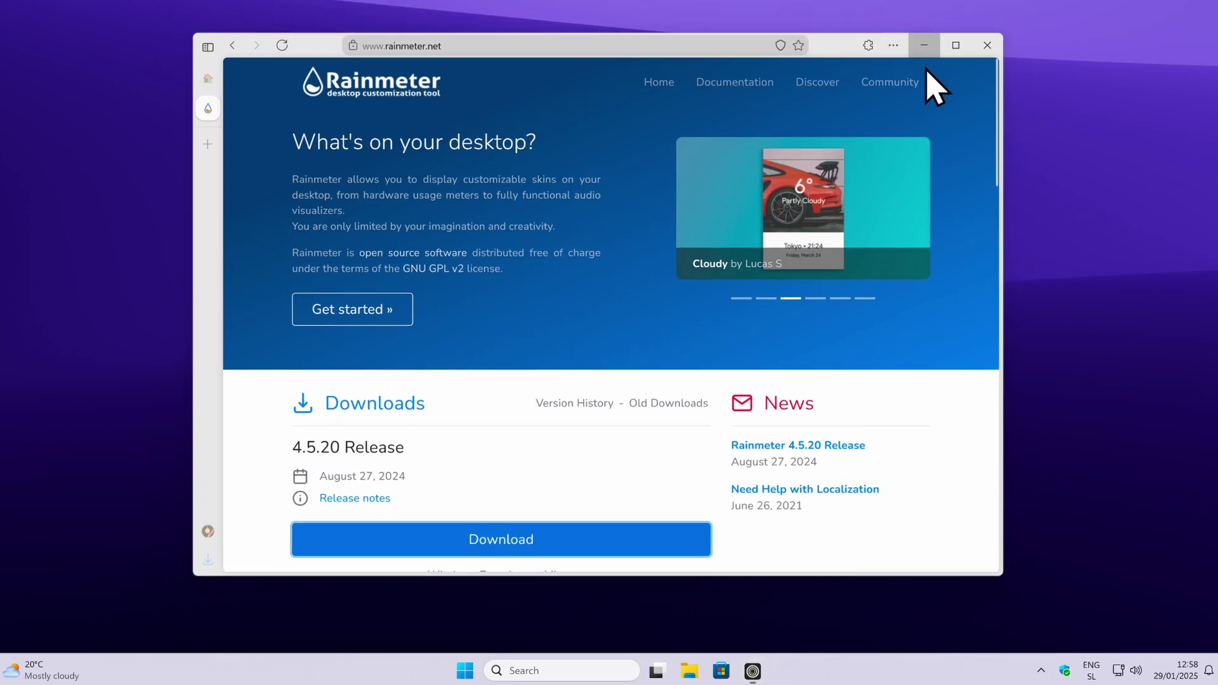
# - Run Rainmeter-4.5.20 from the Downloads folder in File Explorer and install the 64-bit version with launch on startup enabled
pyautogui.click(697, 666)
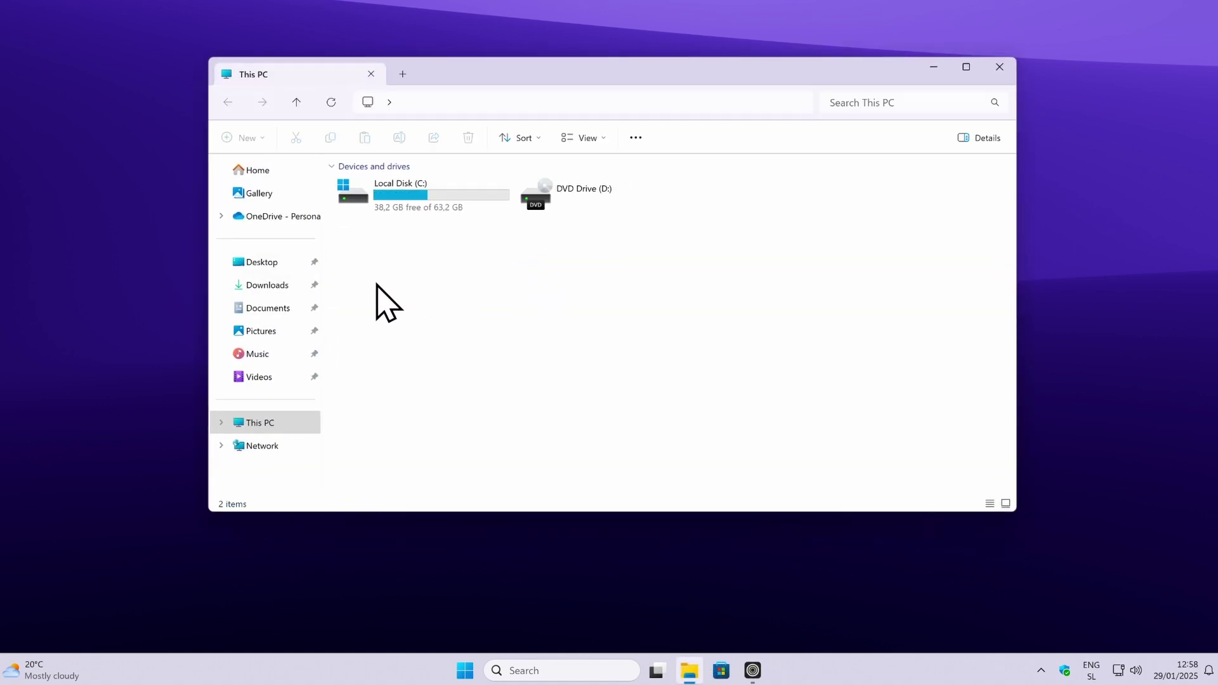
pyautogui.click(267, 287)
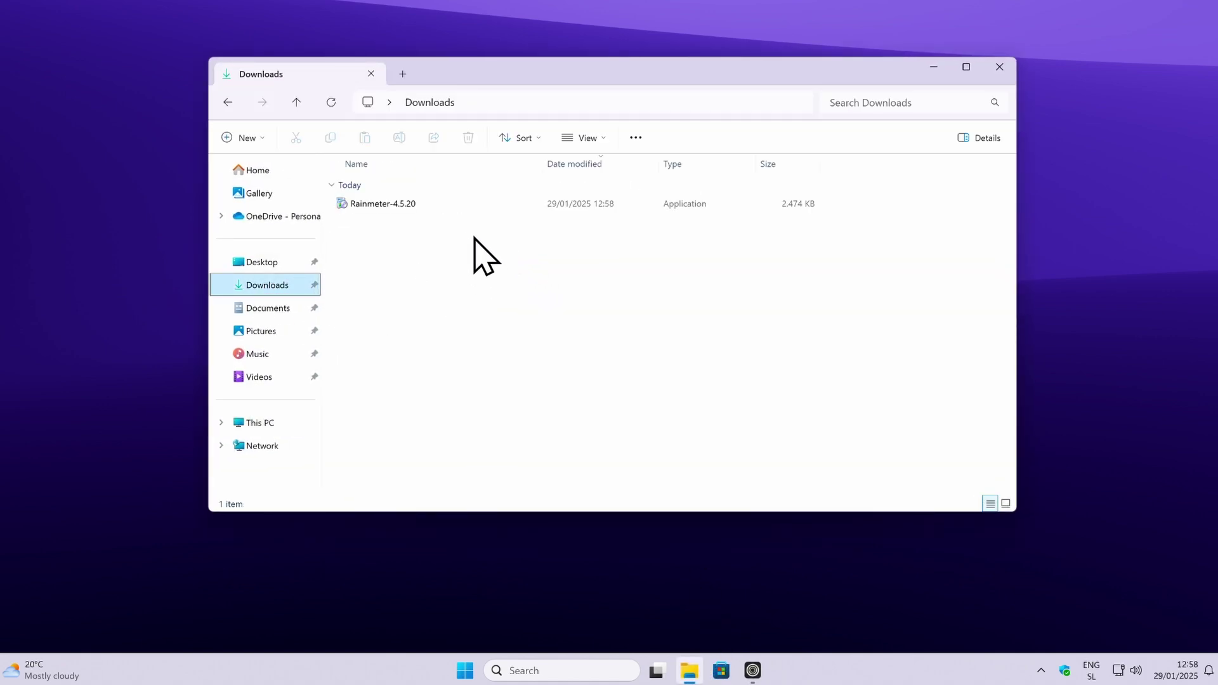
pyautogui.doubleClick(441, 206)
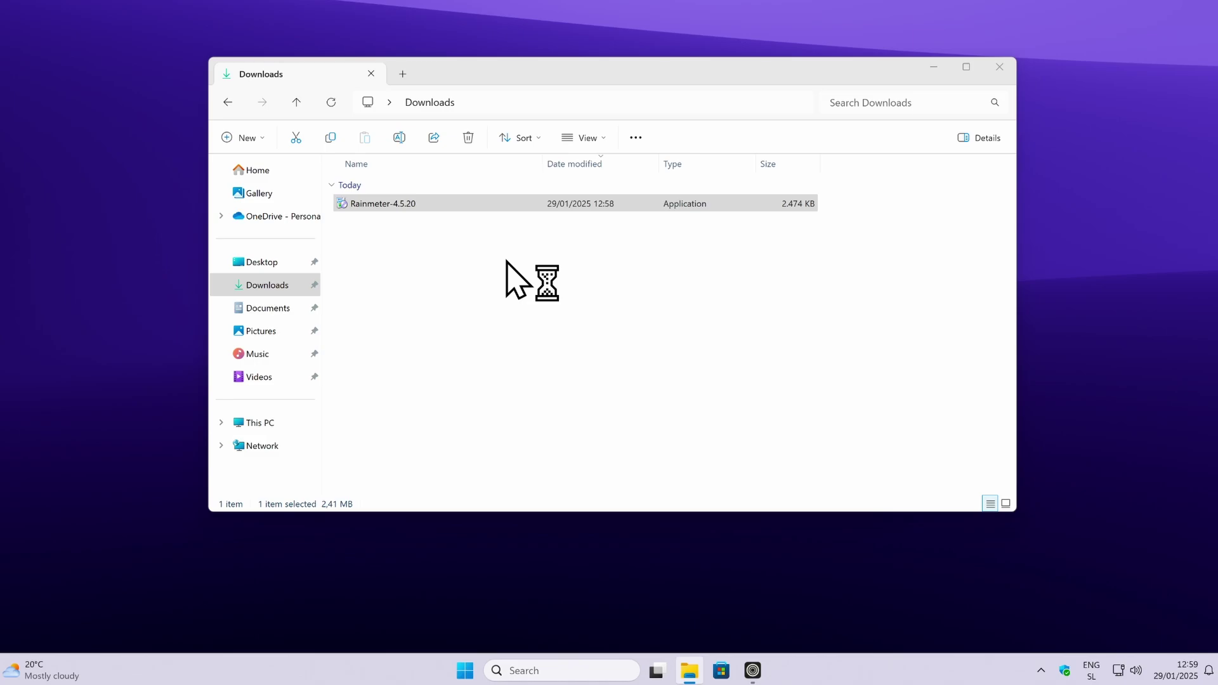
pyautogui.click(690, 404)
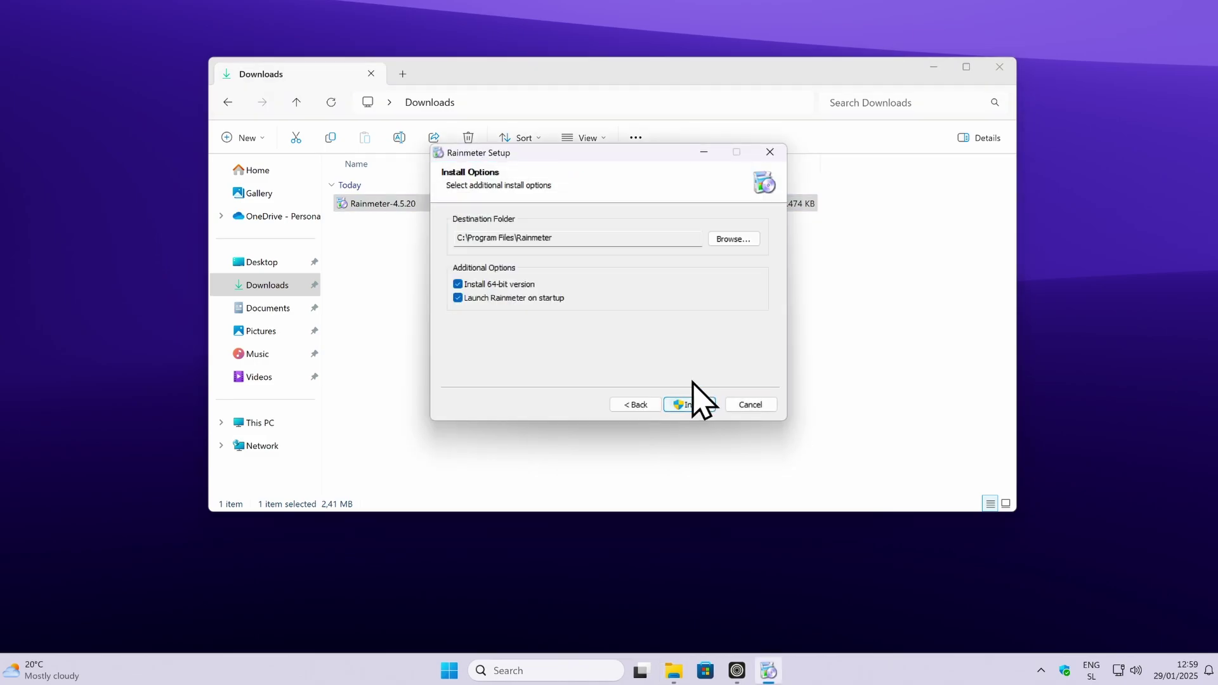
pyautogui.click(696, 403)
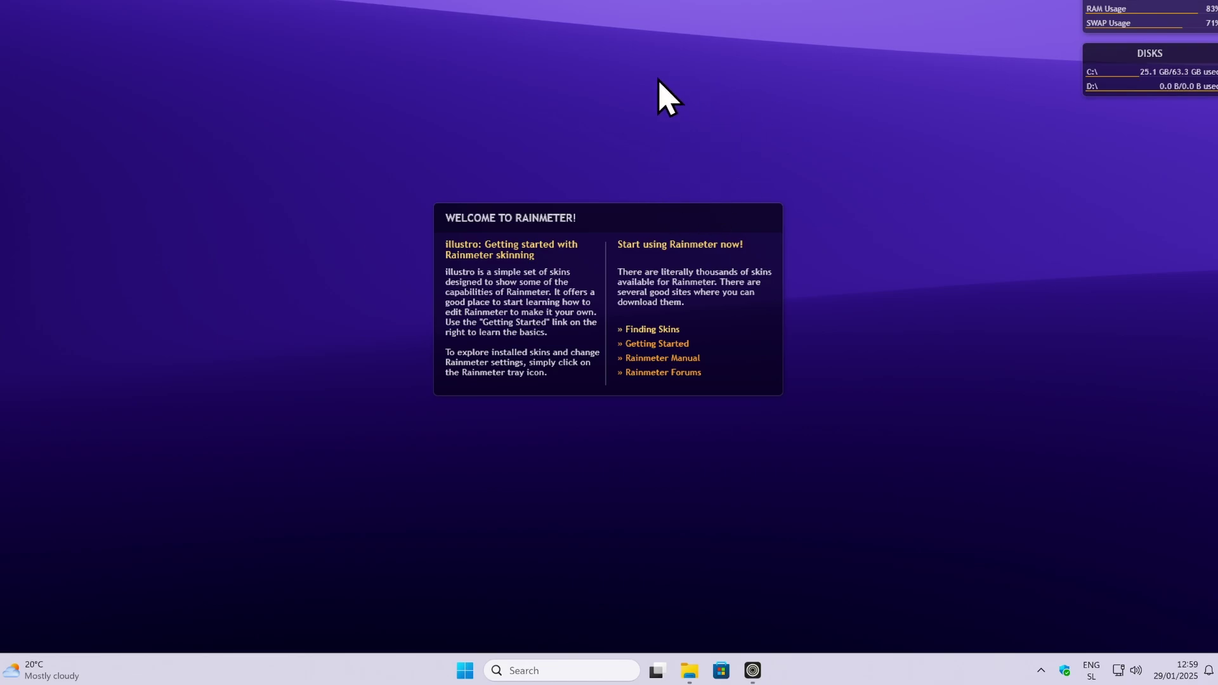
# - Unload the default illustro skins from the desktop: the Welcome panel, the Disks meter and the RAM/SWAP usage meter
pyautogui.rightClick(651, 217)
pyautogui.click(716, 385)
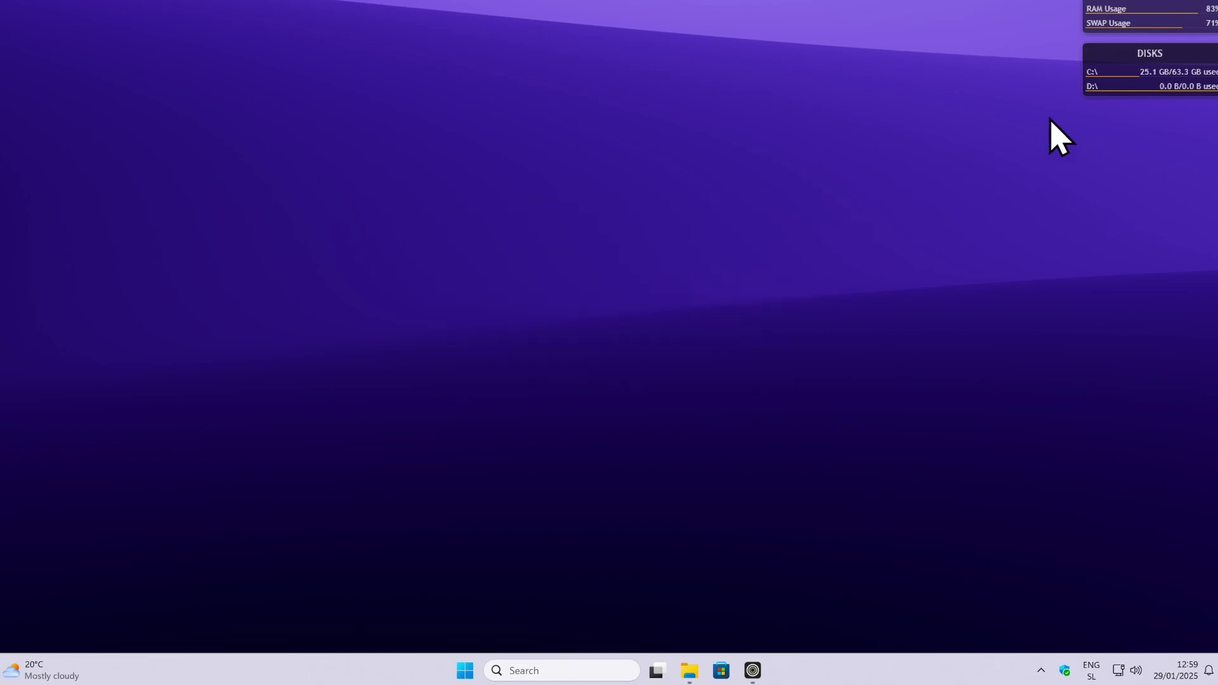
pyautogui.rightClick(1106, 52)
pyautogui.click(1135, 217)
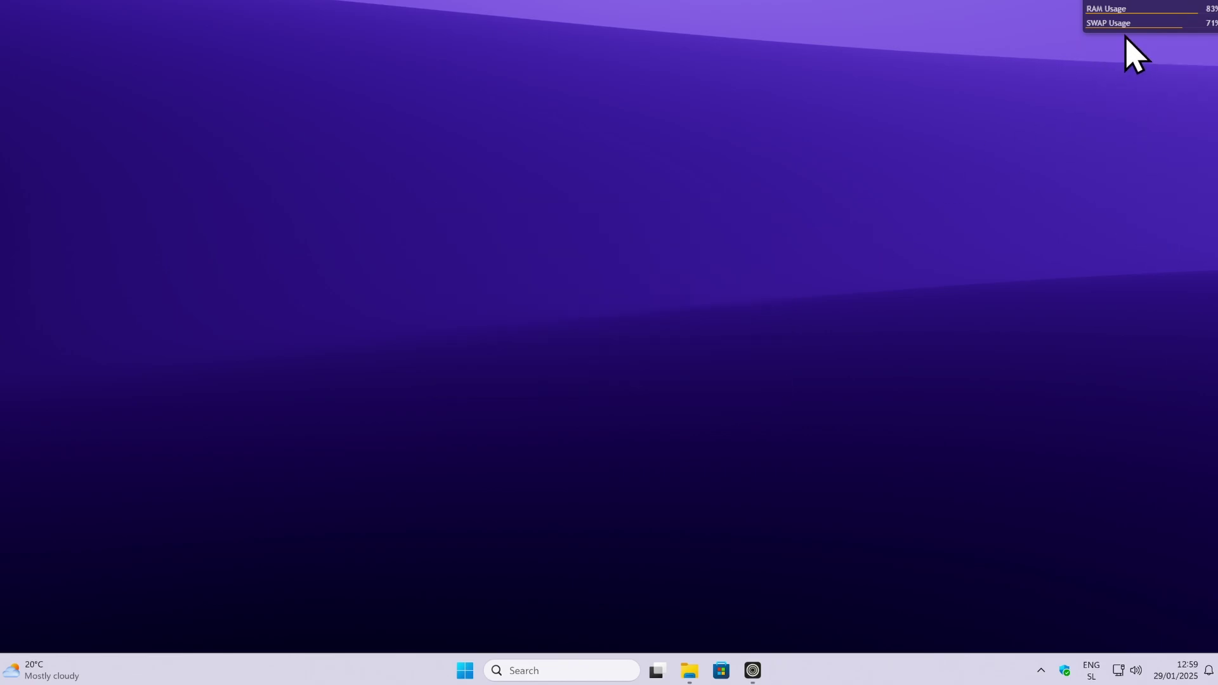
pyautogui.rightClick(1135, 9)
pyautogui.click(1136, 163)
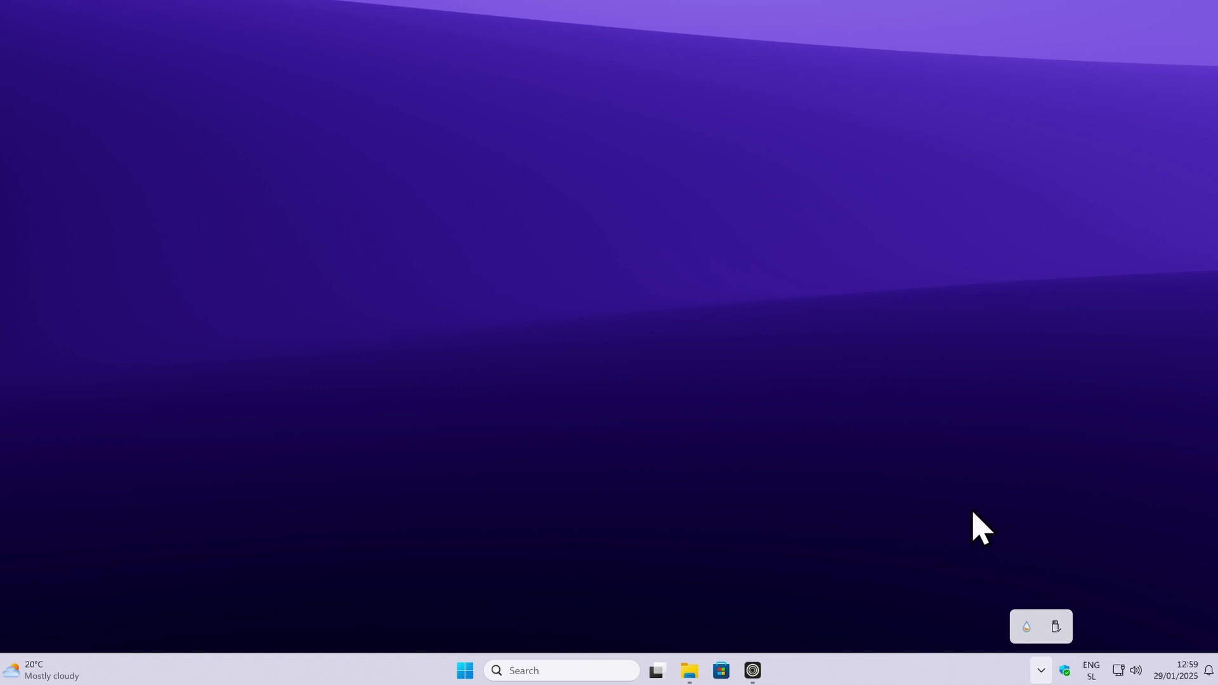
# - Move the Rainmeter icon out of the hidden tray overflow so it stays on the taskbar
pyautogui.moveTo(1031, 627); pyautogui.dragTo(1051, 682)
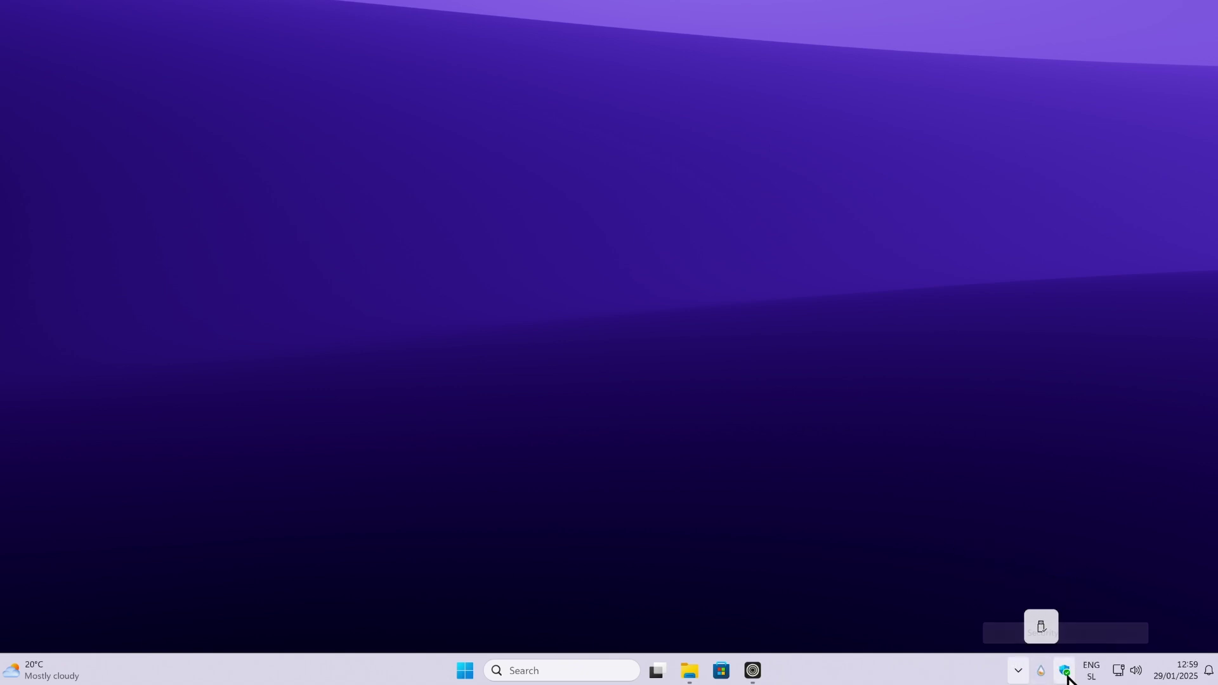
pyautogui.click(986, 524)
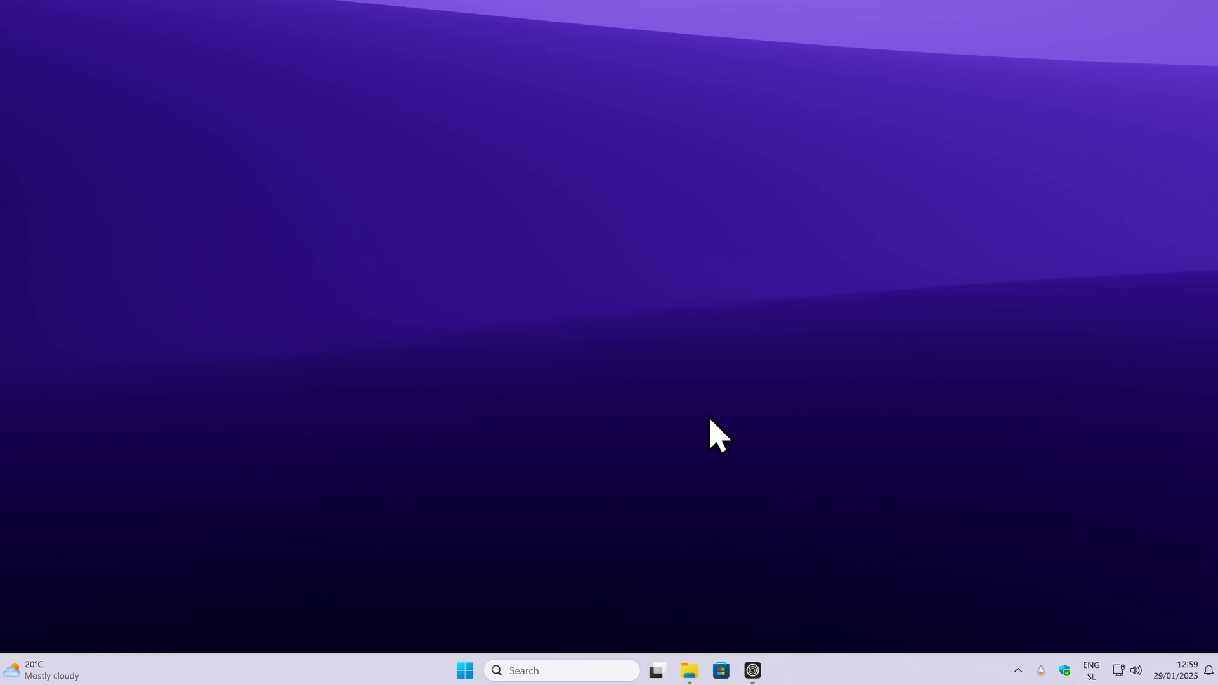
# - Switch to the Zen browser, search for "jaxcore" and open the Jax-Core/JaxCore GitHub repository
pyautogui.click(754, 669)
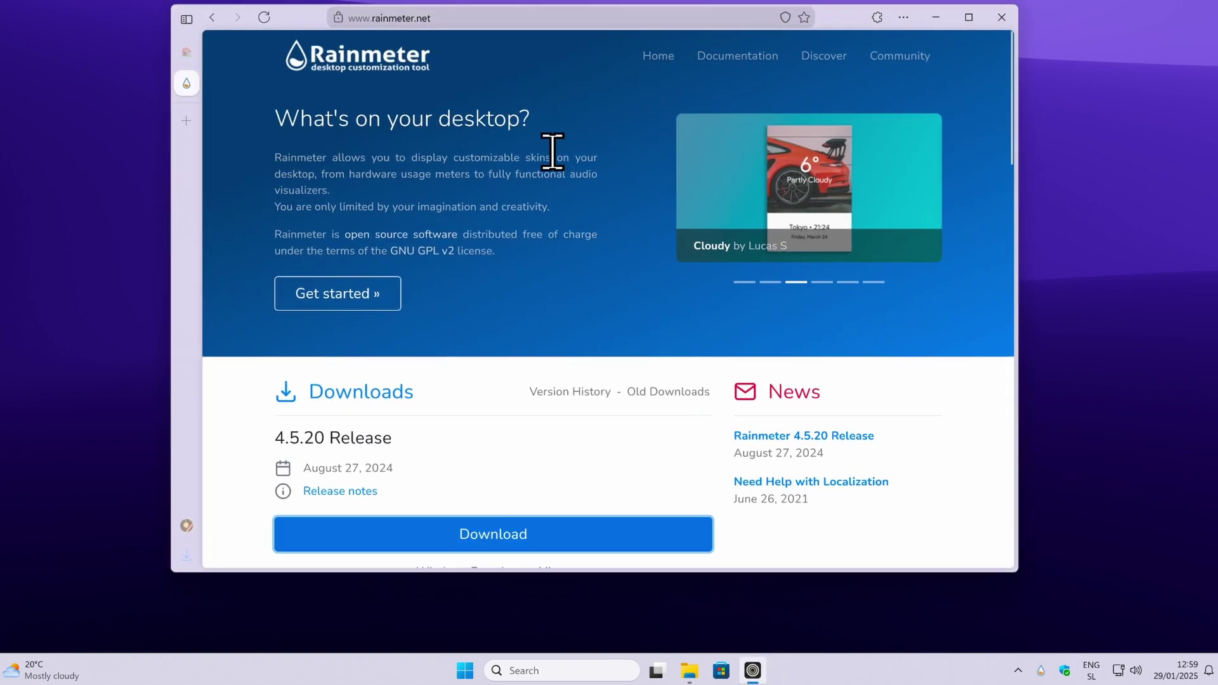
pyautogui.click(489, 19)
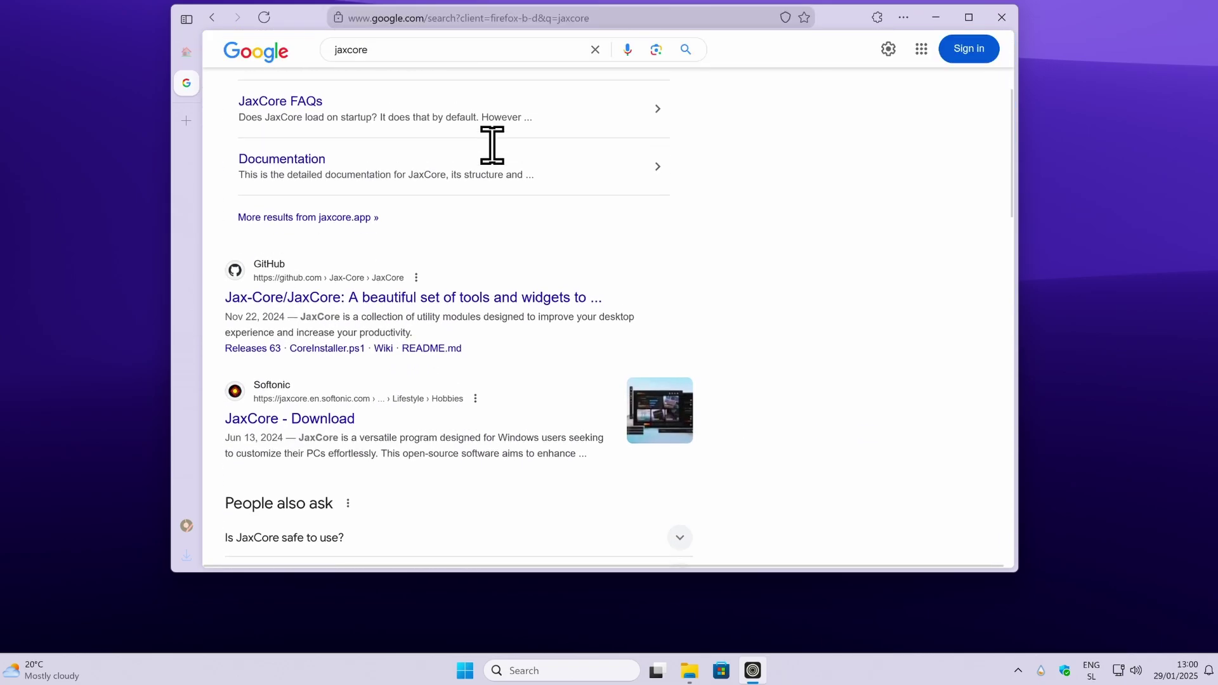
pyautogui.scroll(-1, 501, 190)
pyautogui.click(538, 289)
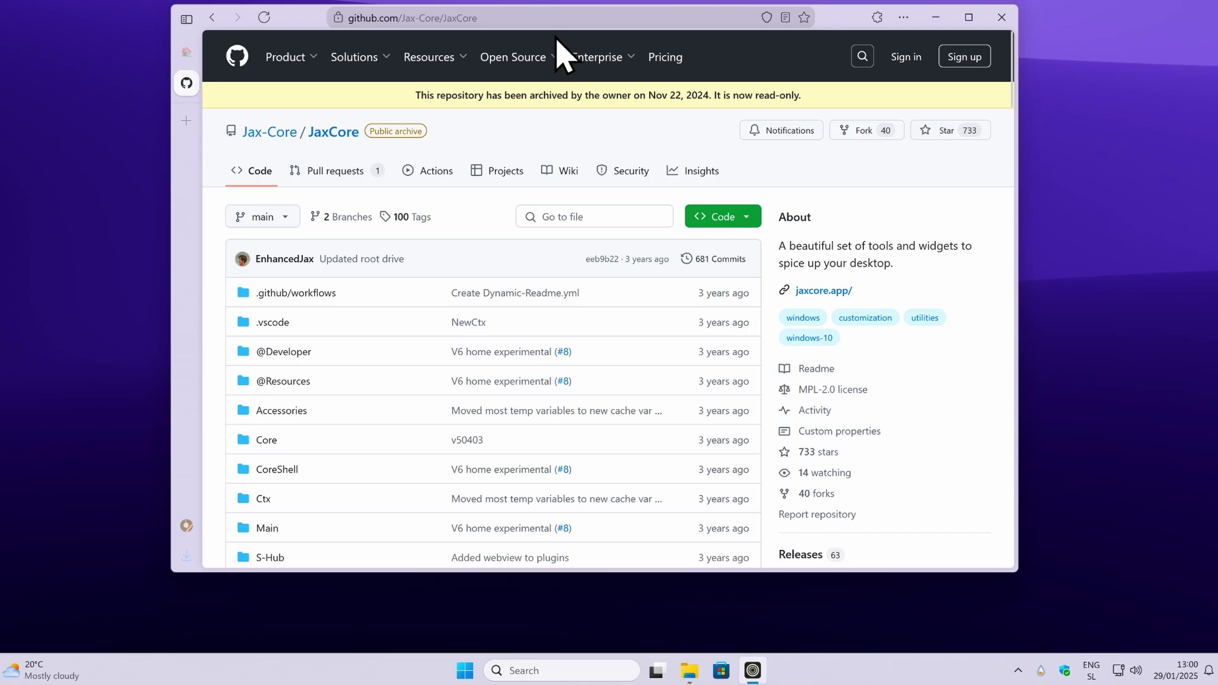
# - Look over the JaxCore repository page and open its Releases page
pyautogui.scroll(-10, 870, 218)
pyautogui.scroll(6, 884, 239)
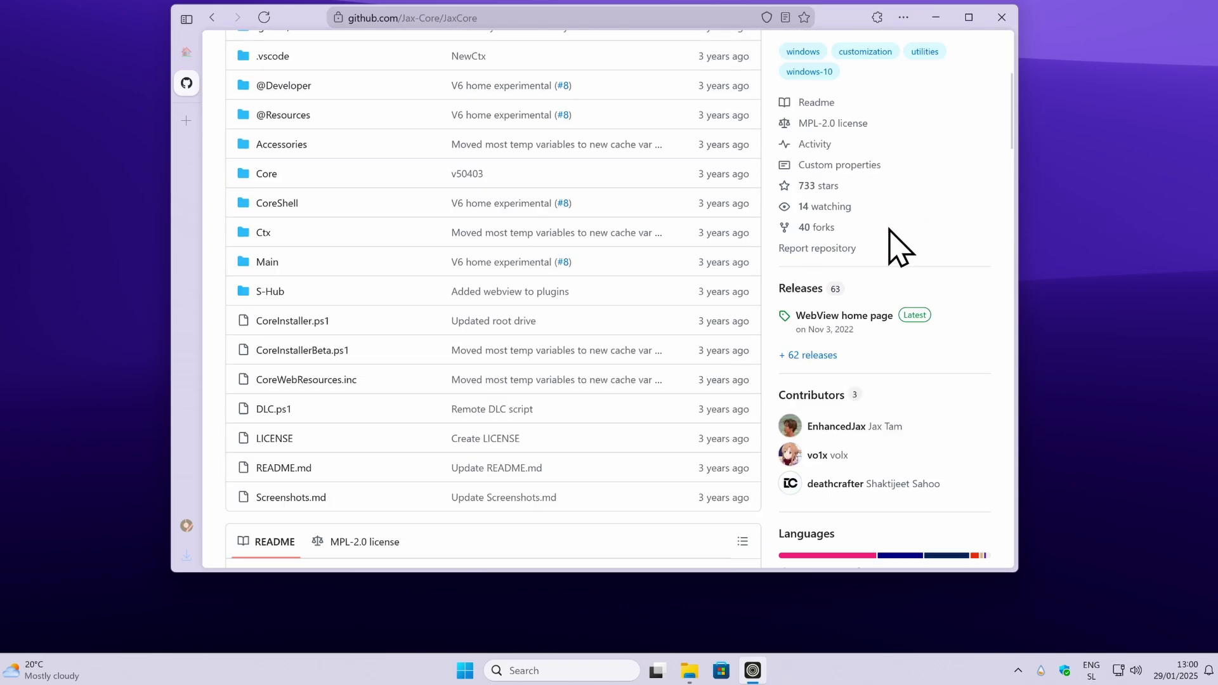
pyautogui.scroll(2, 901, 244)
pyautogui.scroll(-4, 905, 239)
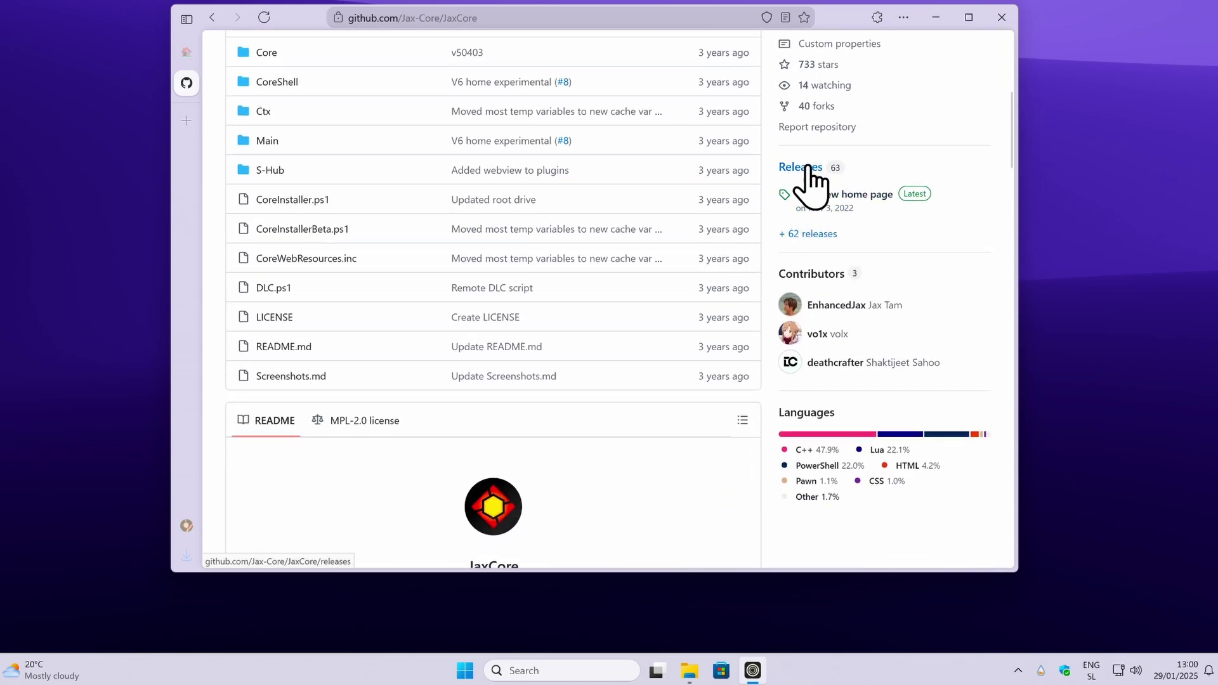
pyautogui.click(807, 167)
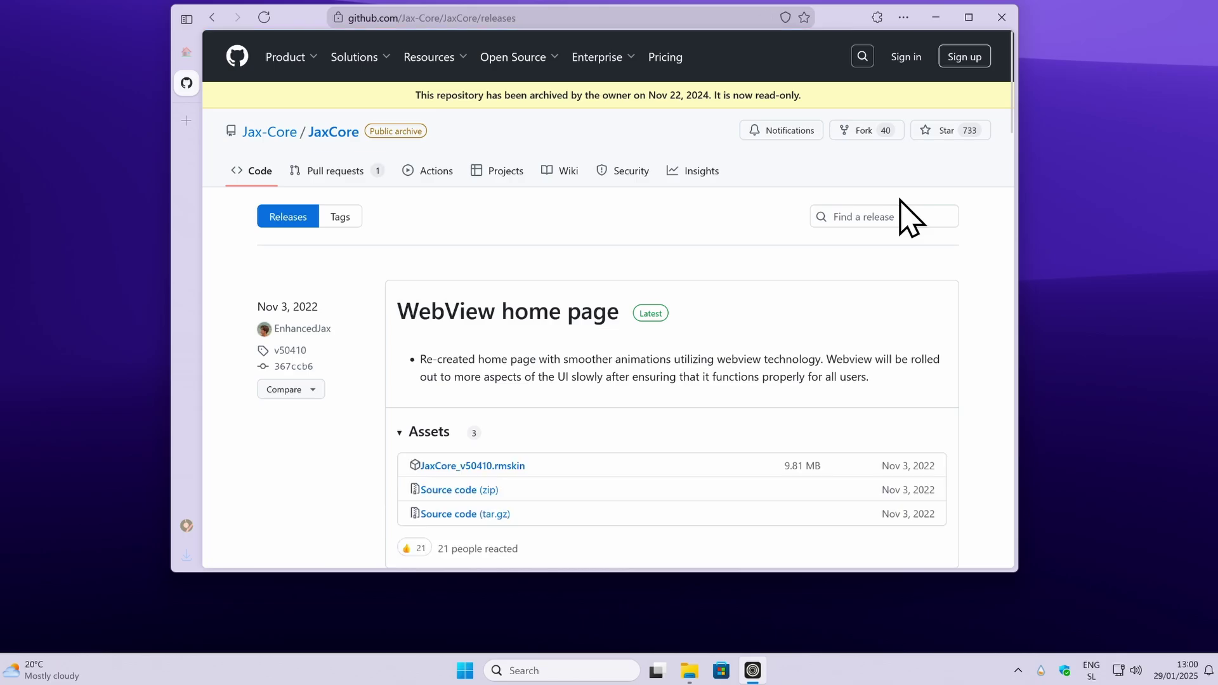
# - Download JaxCore_v50410.rmskin from the latest release by saving the file, and minimize the browser
pyautogui.scroll(-3, 666, 271)
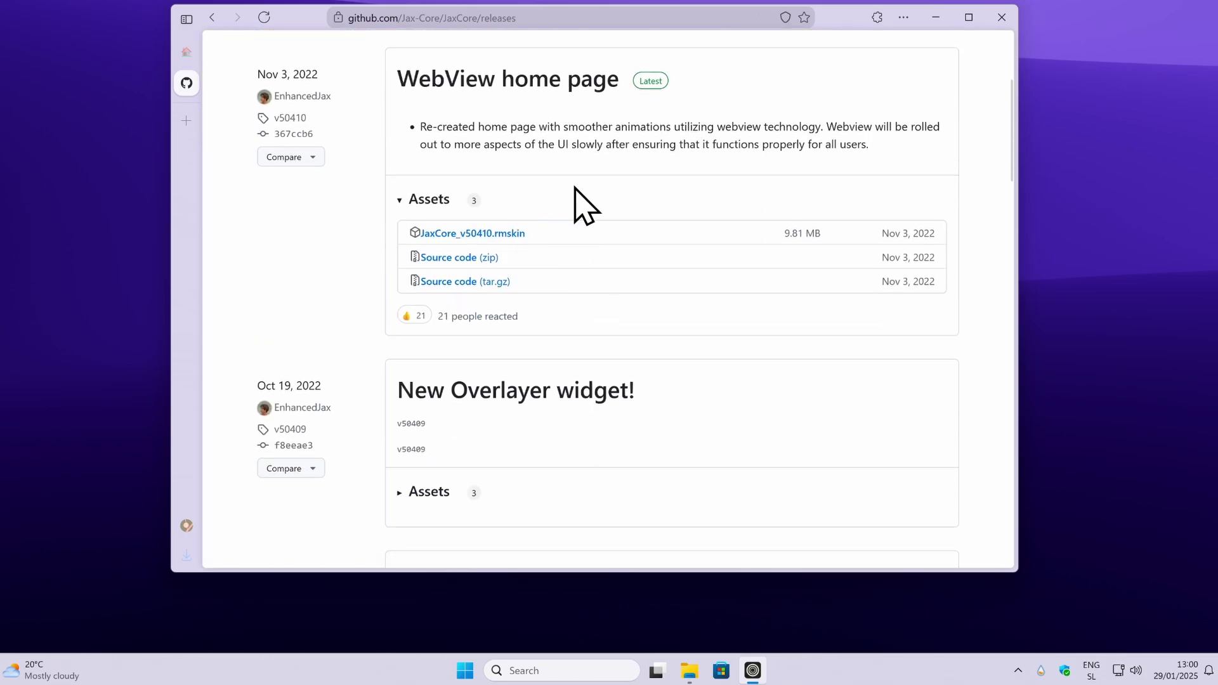
pyautogui.click(517, 234)
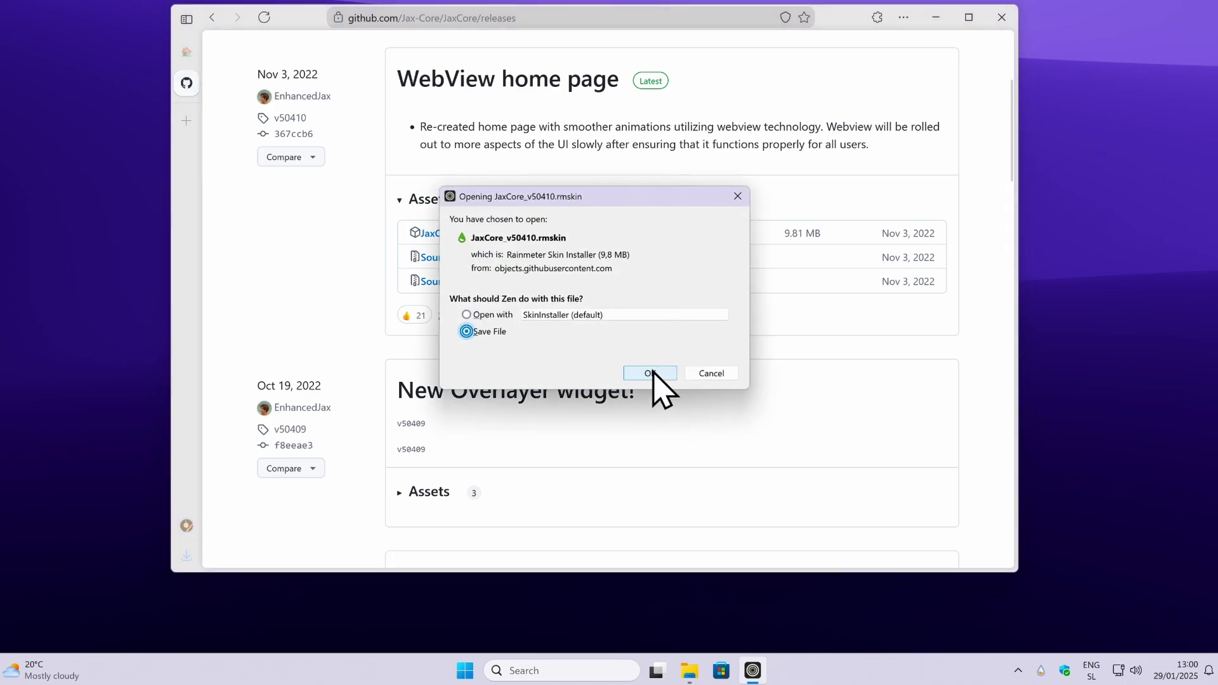
pyautogui.click(649, 374)
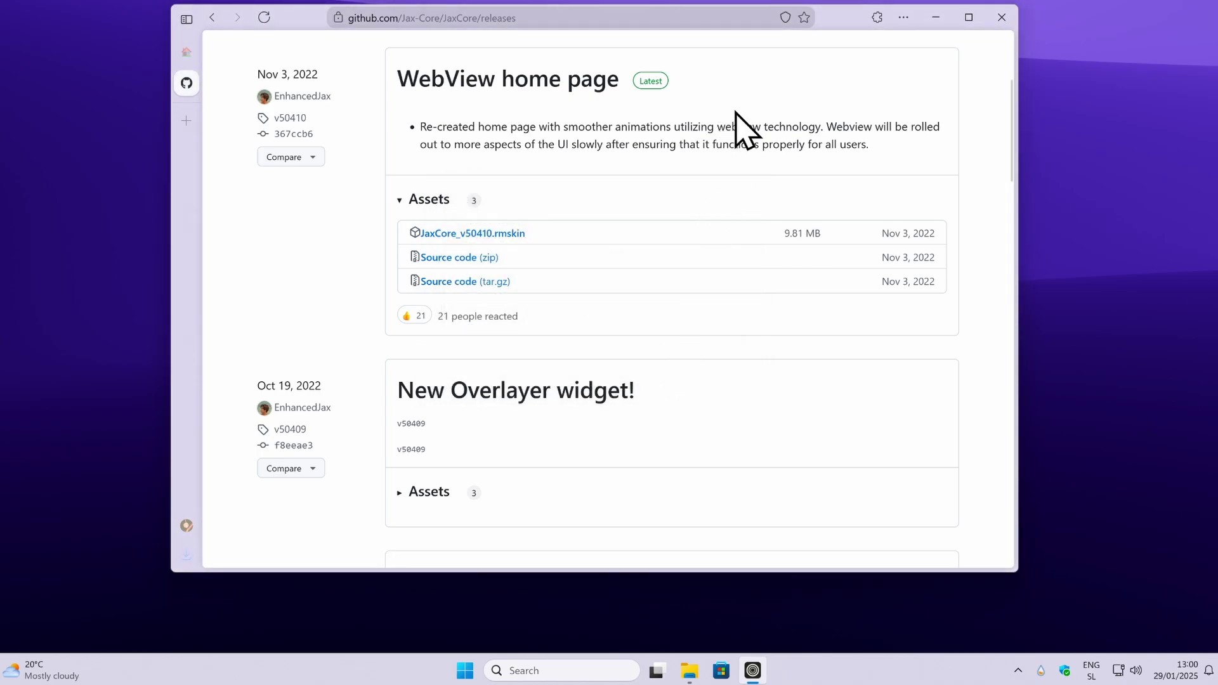
pyautogui.click(936, 17)
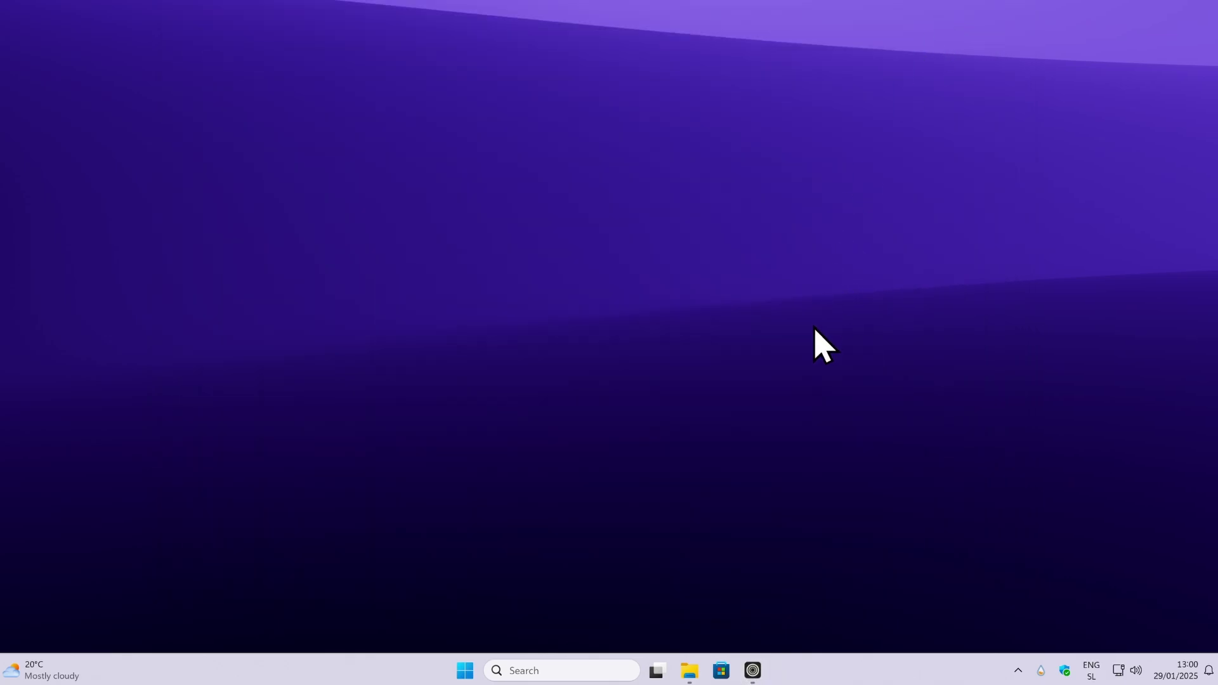
# - Open JaxCore_v50410 from the Downloads folder in File Explorer and install it with all included components and skins loaded
pyautogui.click(694, 666)
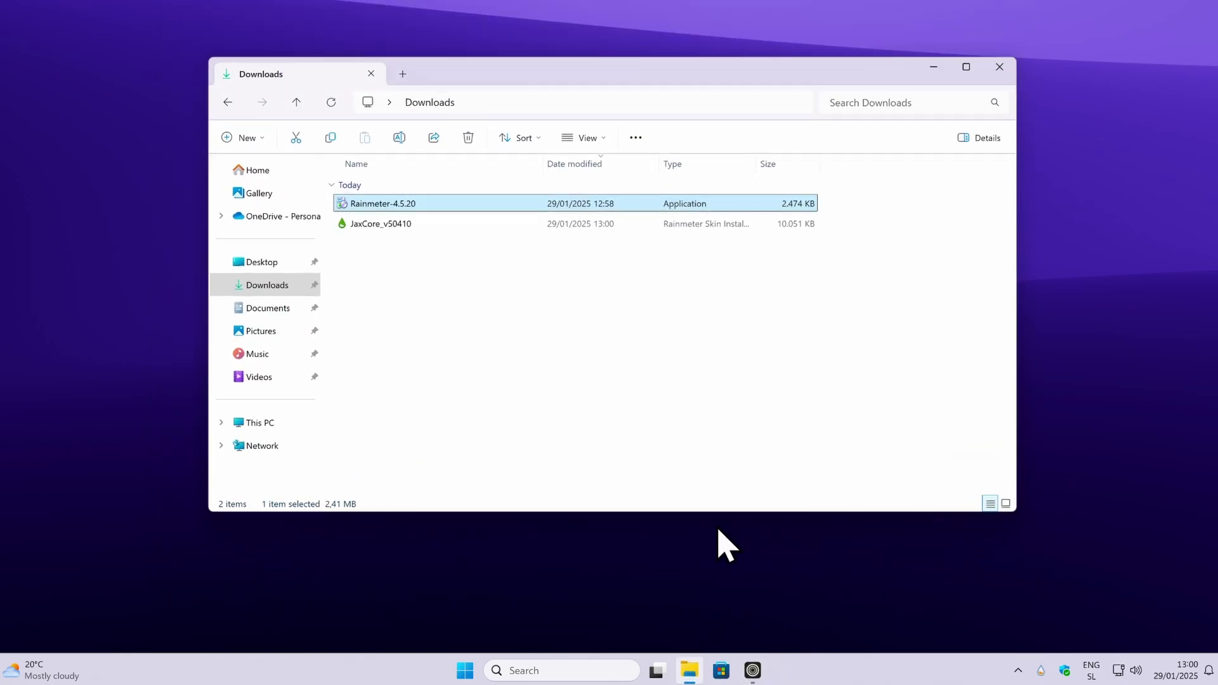
pyautogui.click(485, 226)
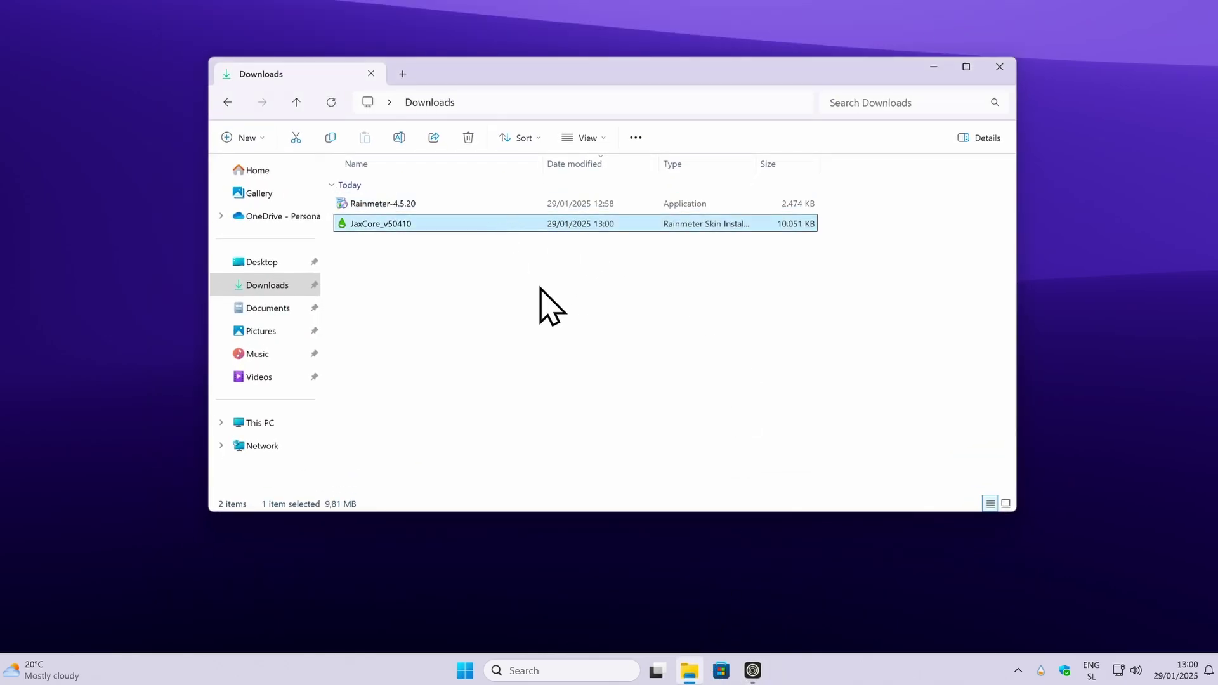
pyautogui.doubleClick(426, 226)
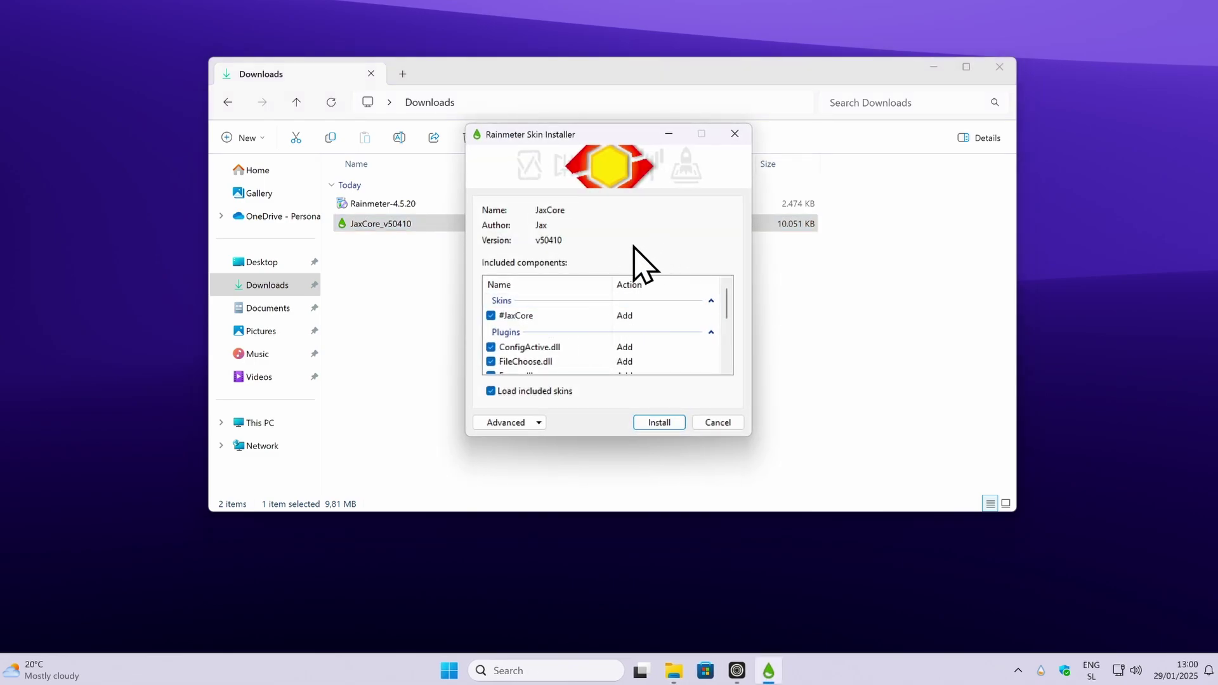
pyautogui.click(661, 423)
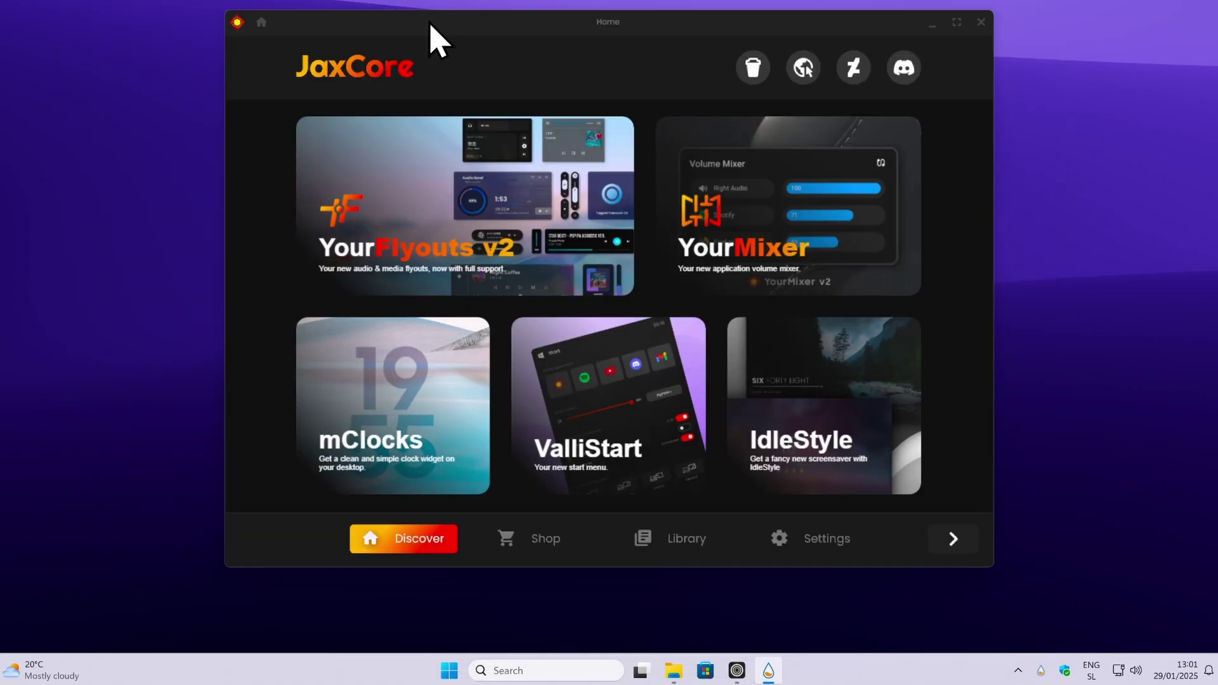
# - Install the IdleStyle module from the JaxCore library and switch it to active
pyautogui.click(687, 552)
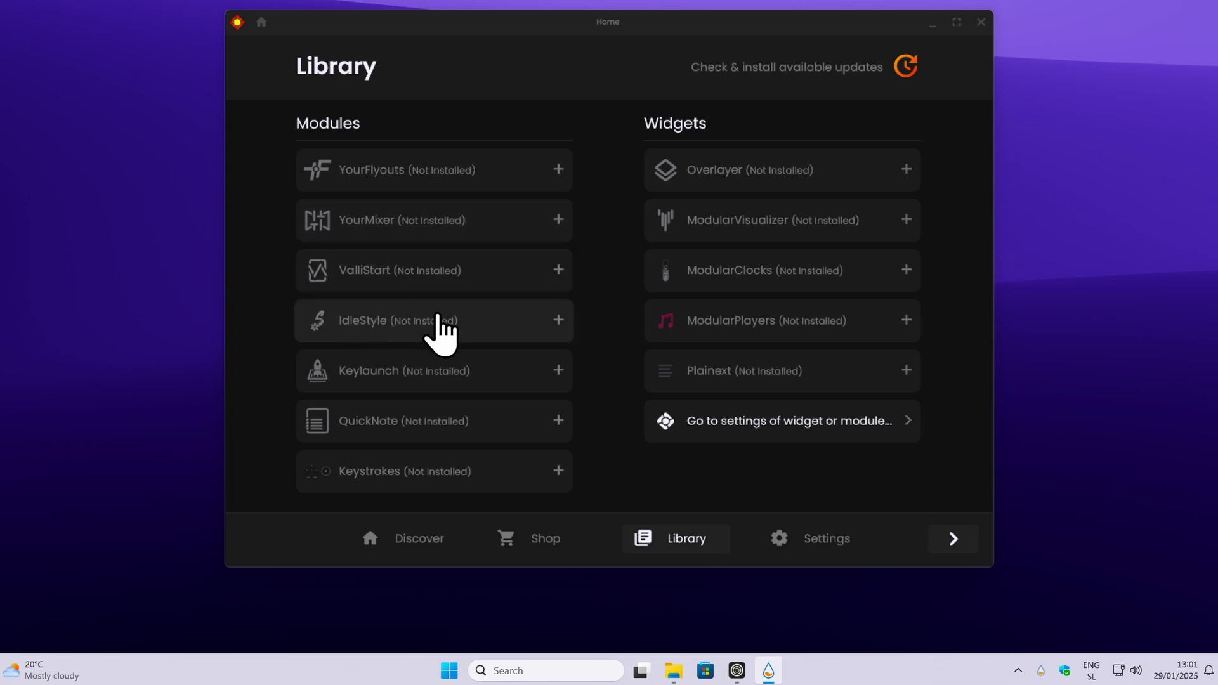
pyautogui.click(437, 329)
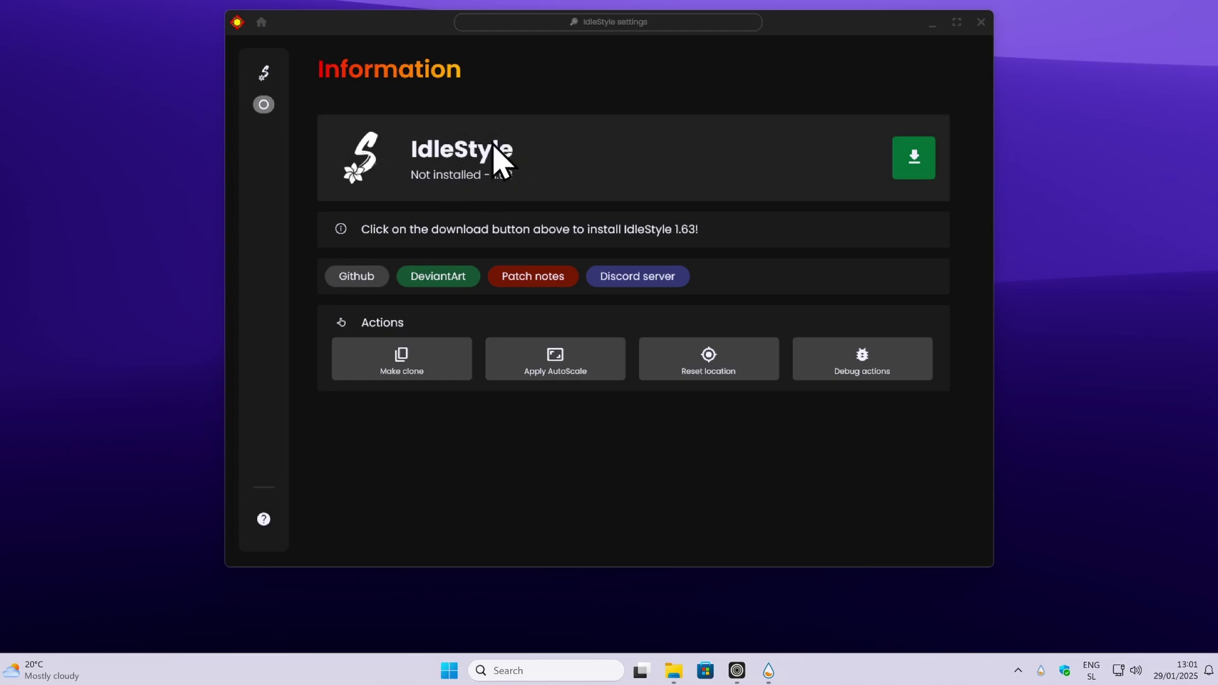
pyautogui.click(913, 166)
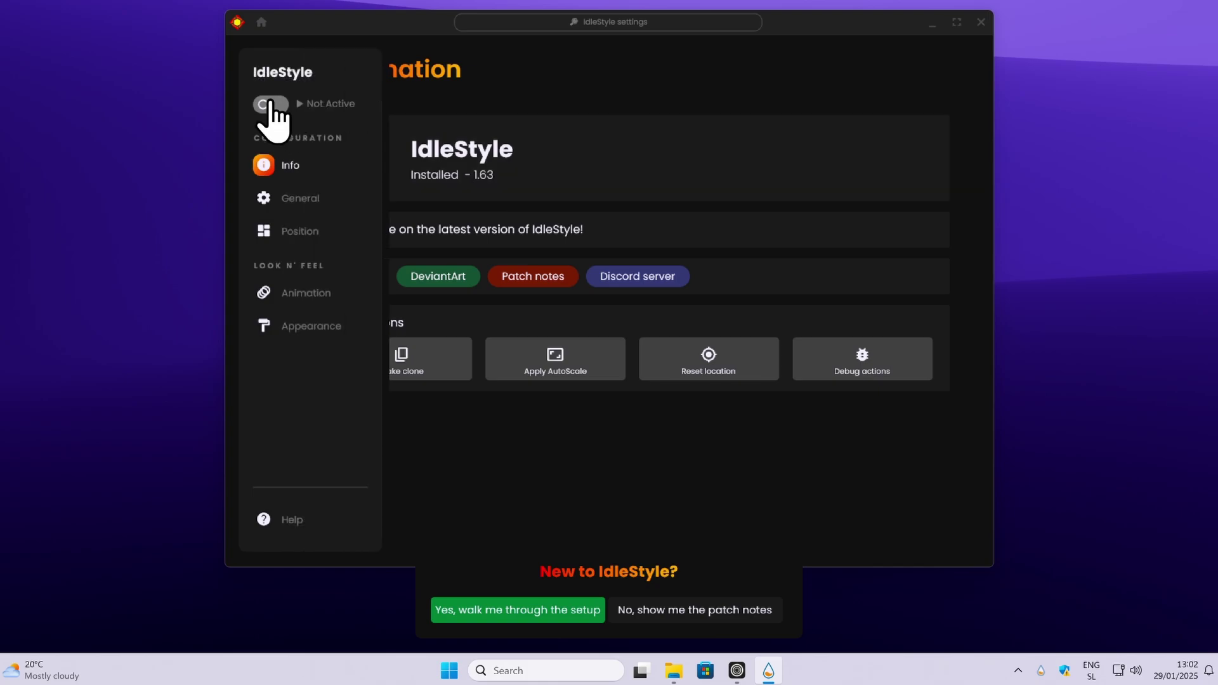
pyautogui.click(281, 105)
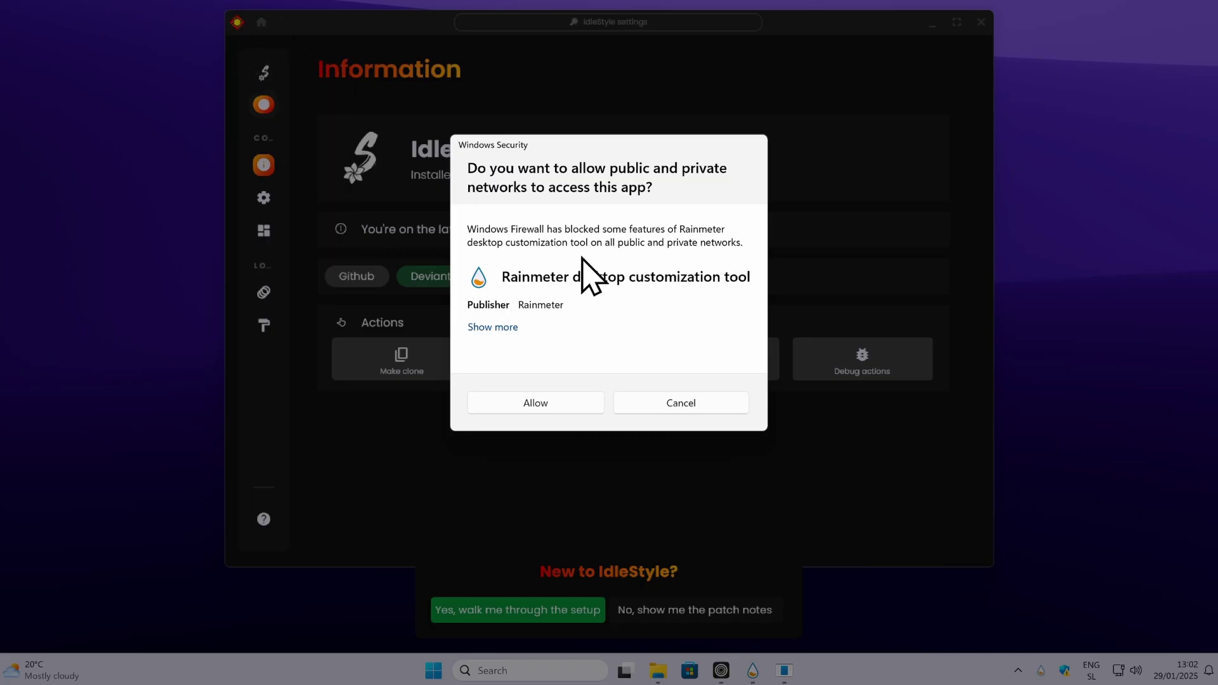
# - Allow Rainmeter through Windows Firewall and open IdleStyle's animation layout settings
pyautogui.click(557, 405)
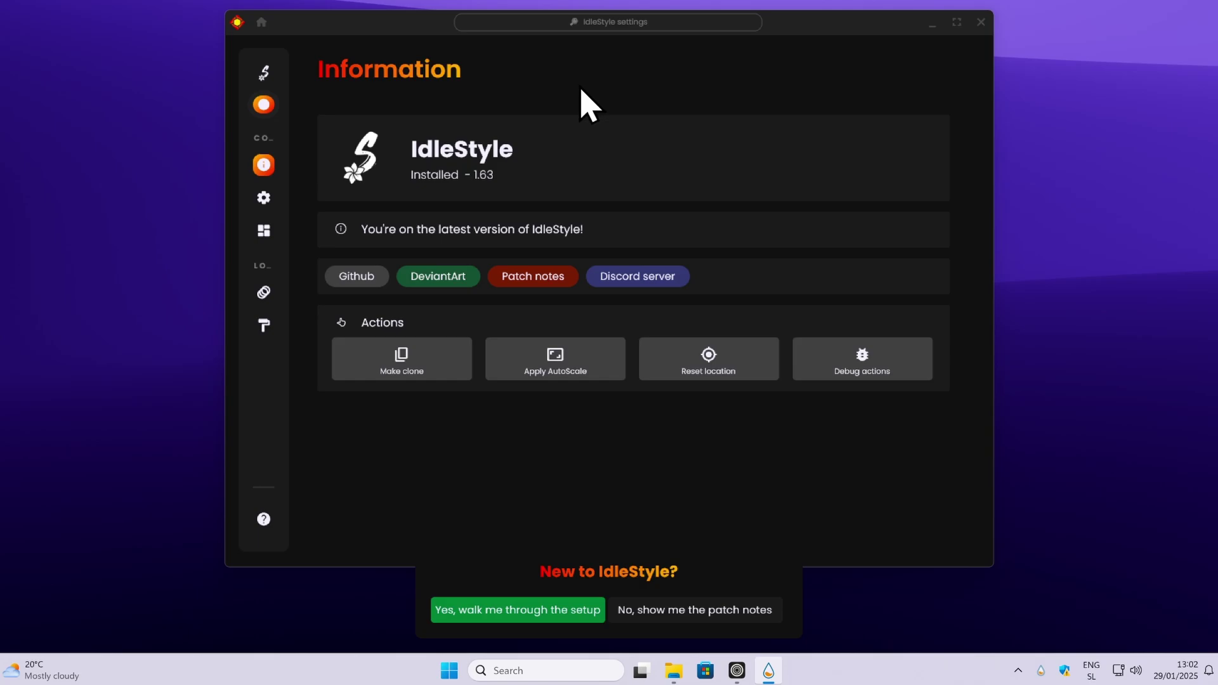
pyautogui.click(279, 197)
pyautogui.click(317, 291)
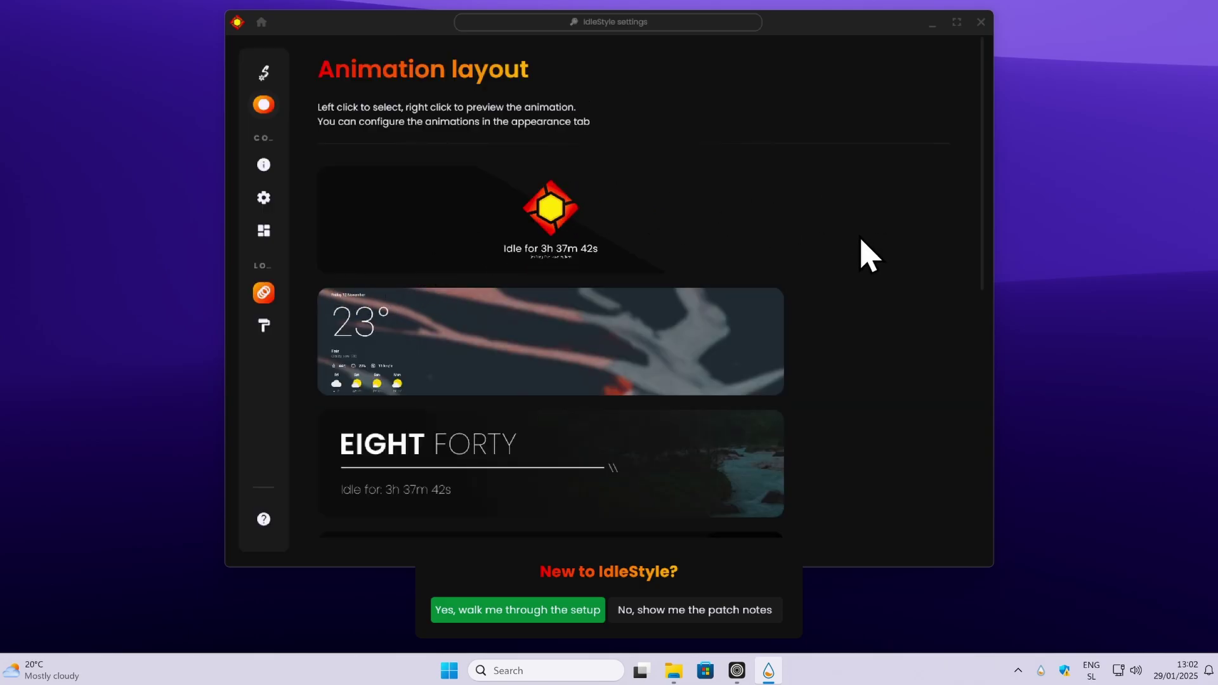
# - Look through the available animation layouts and preview the weather and river landscape ones
pyautogui.scroll(-6, 868, 257)
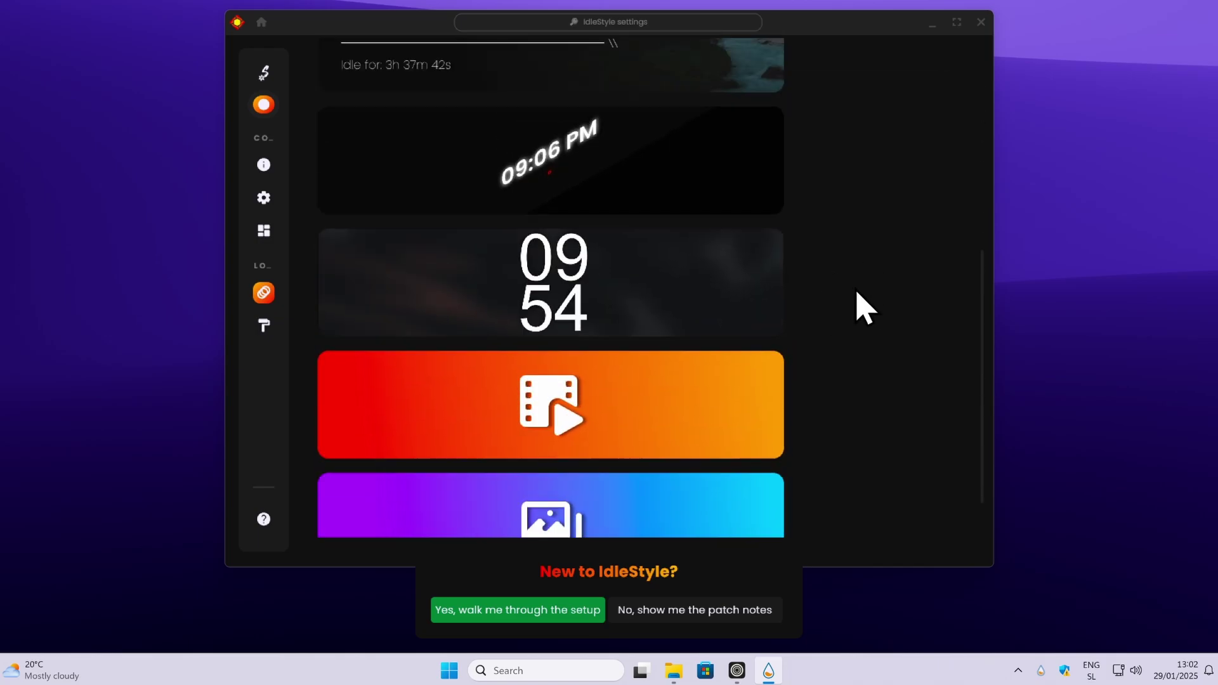
pyautogui.scroll(6, 864, 309)
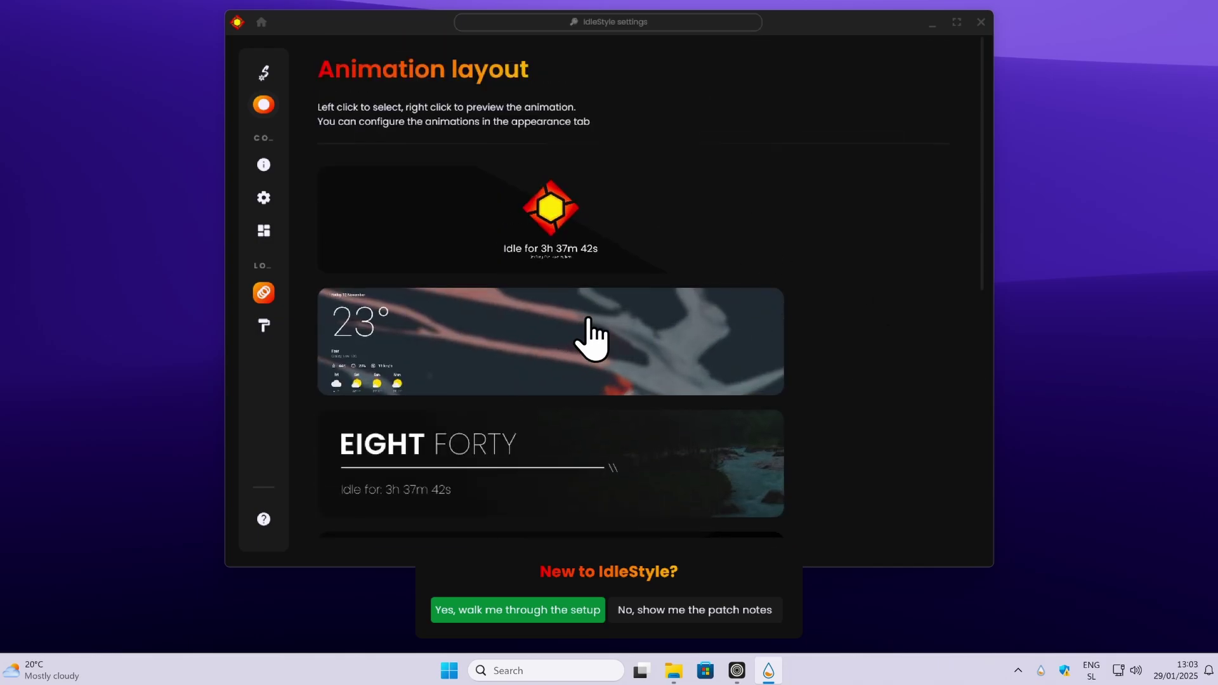
pyautogui.click(546, 349)
pyautogui.rightClick(546, 335)
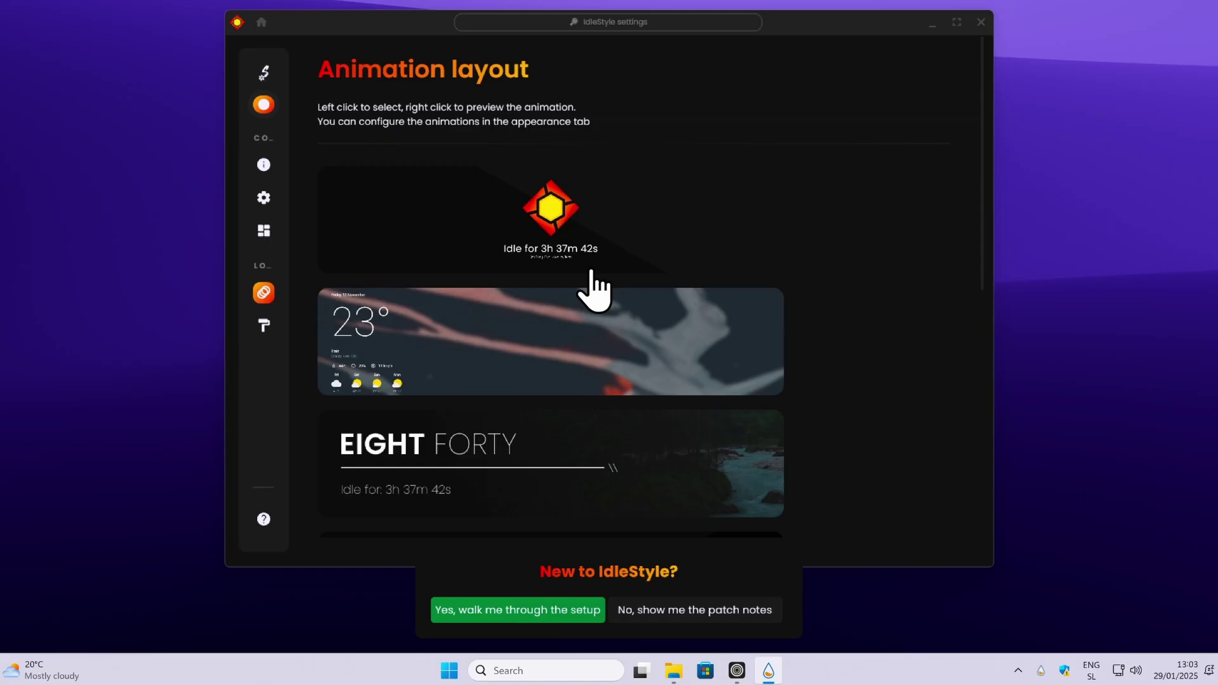
pyautogui.rightClick(592, 273)
pyautogui.scroll(-2, 824, 339)
pyautogui.scroll(2, 713, 359)
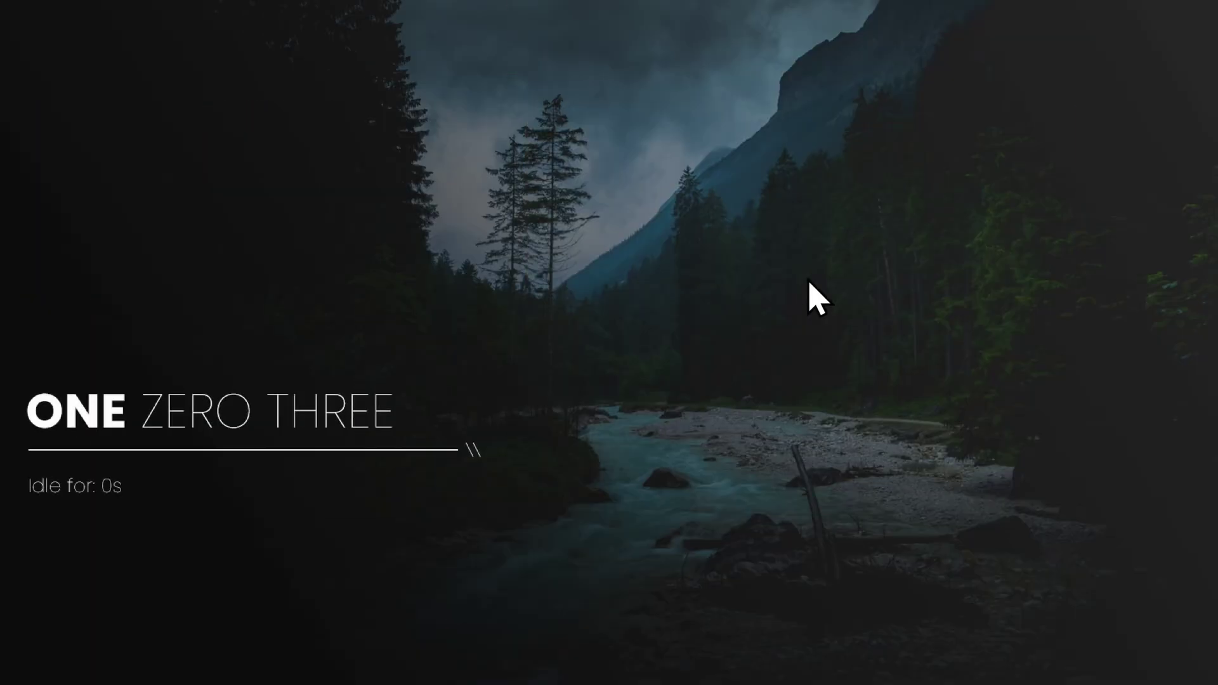
pyautogui.click(663, 312)
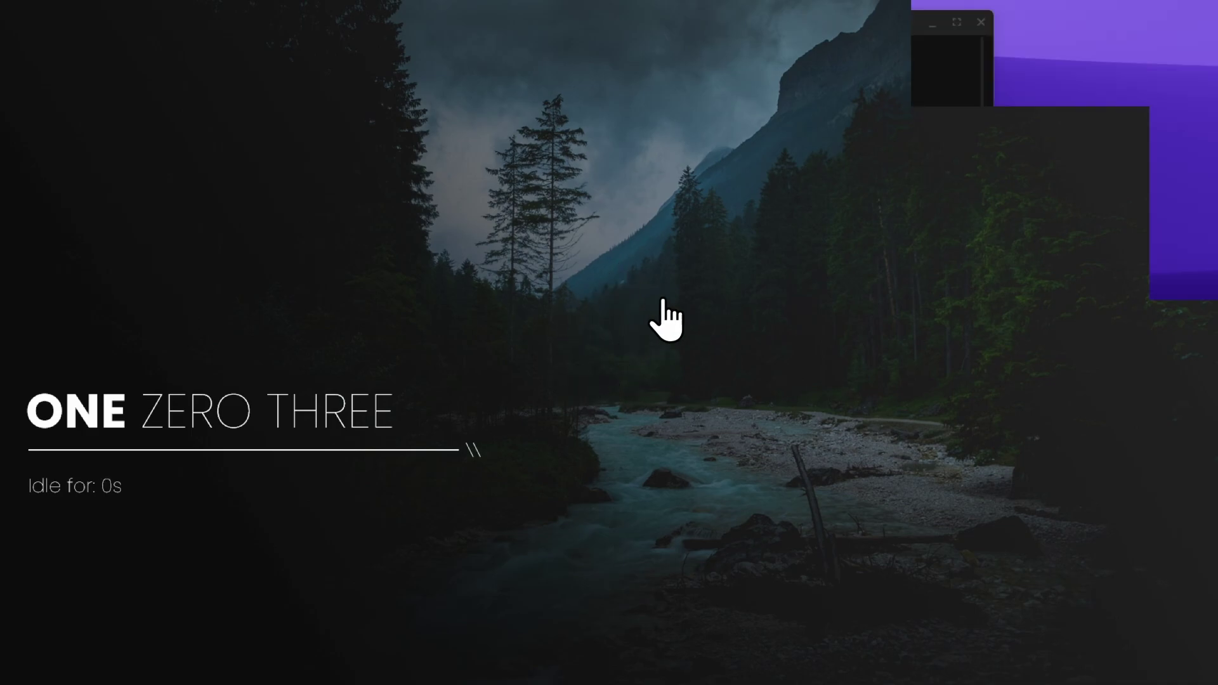
# - Preview the slanted glowing clock layout and the large stacked clock layout
pyautogui.scroll(-1, 861, 248)
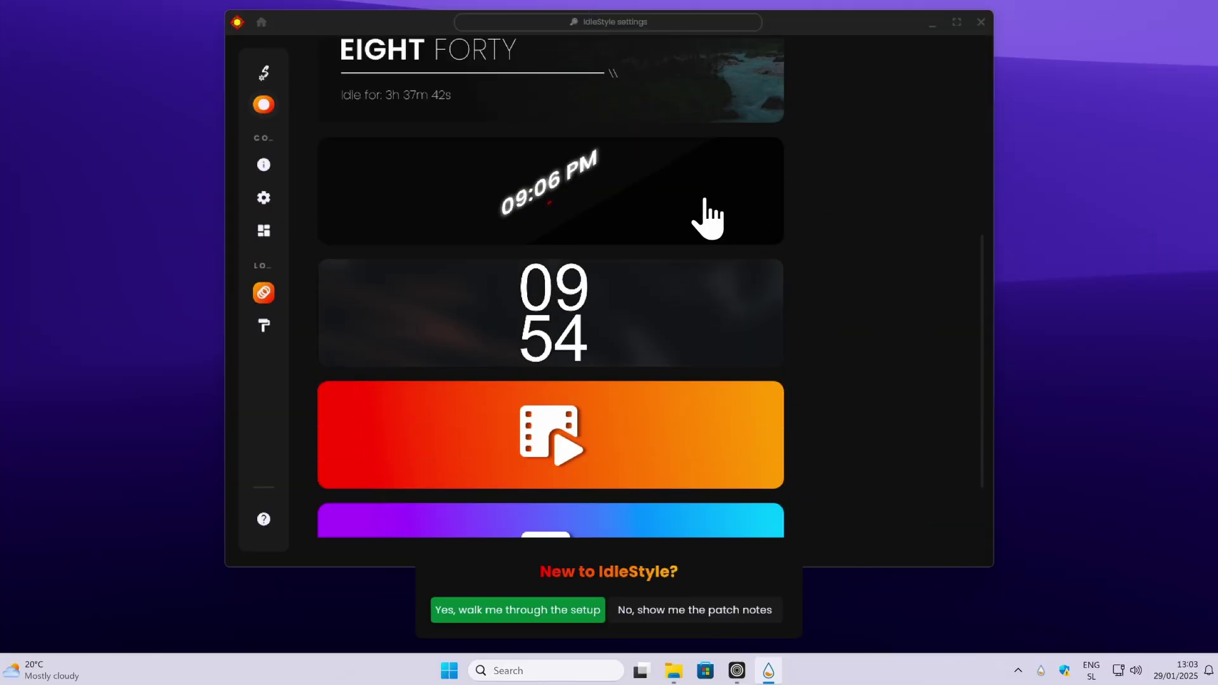
pyautogui.scroll(5, 676, 209)
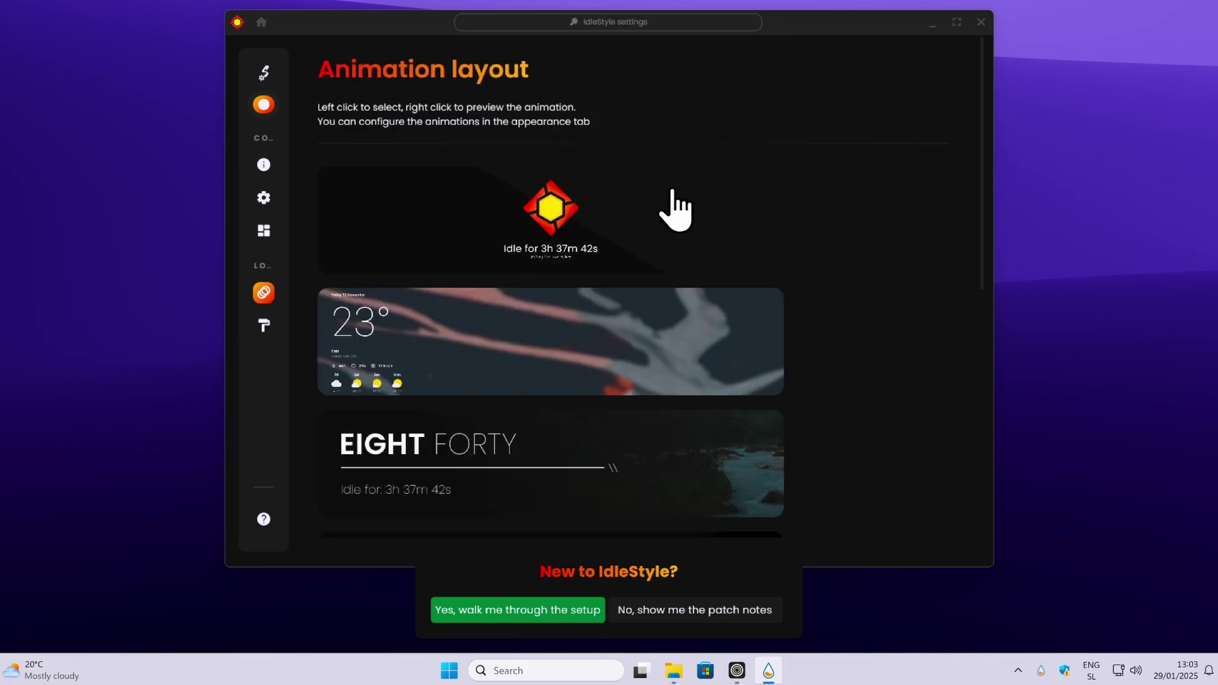
pyautogui.rightClick(672, 189)
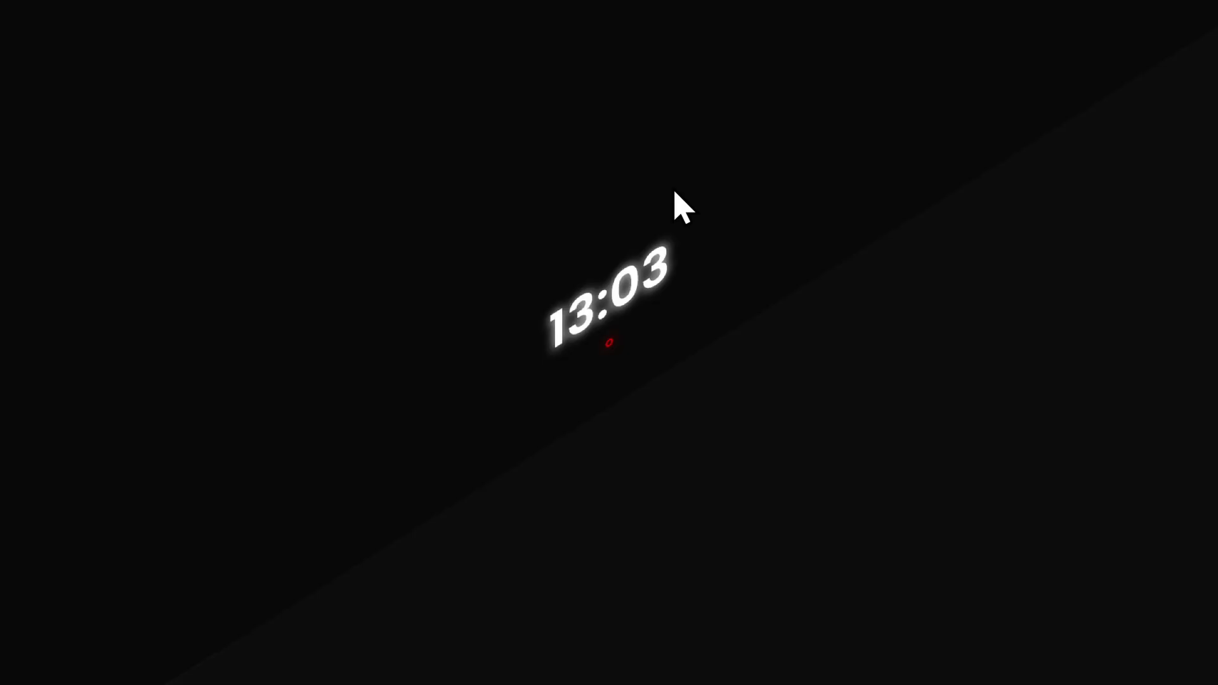
pyautogui.click(532, 346)
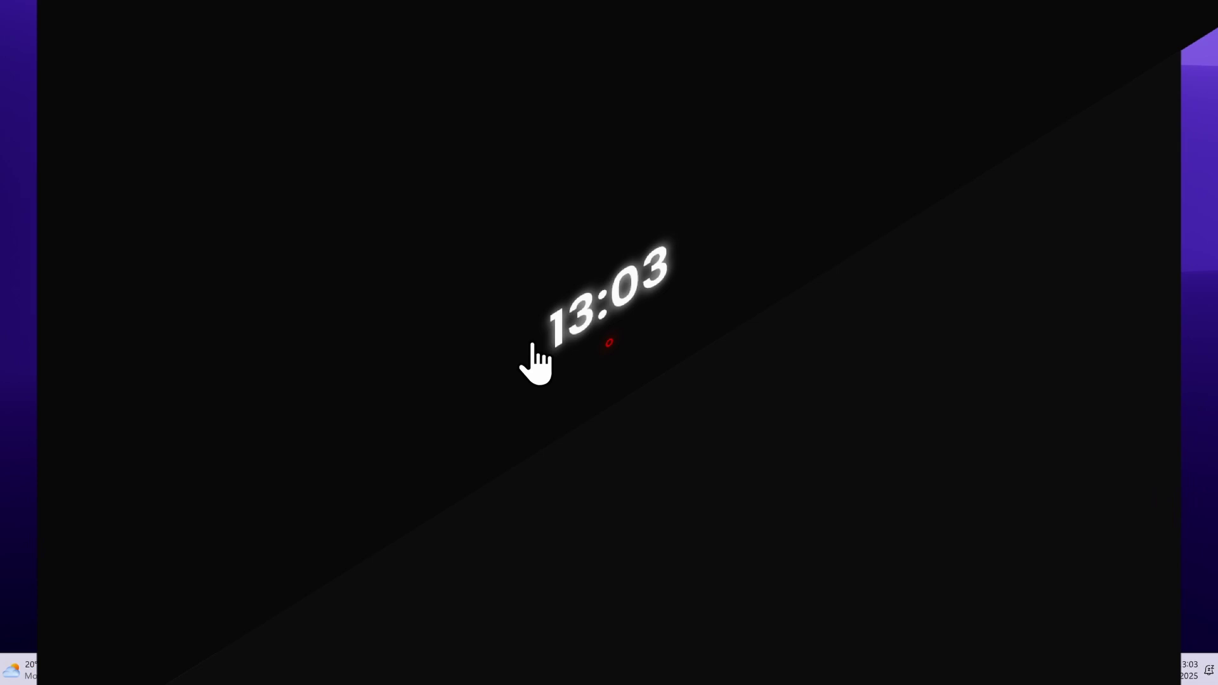
pyautogui.scroll(-5, 859, 285)
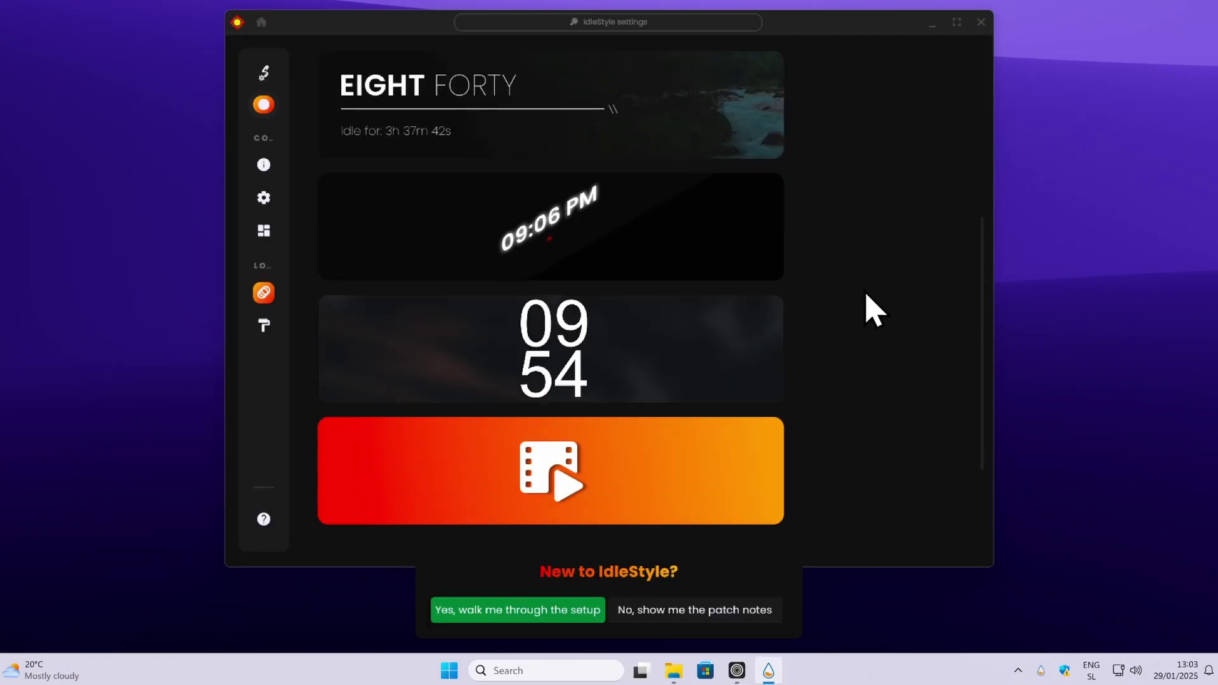
pyautogui.scroll(5, 690, 353)
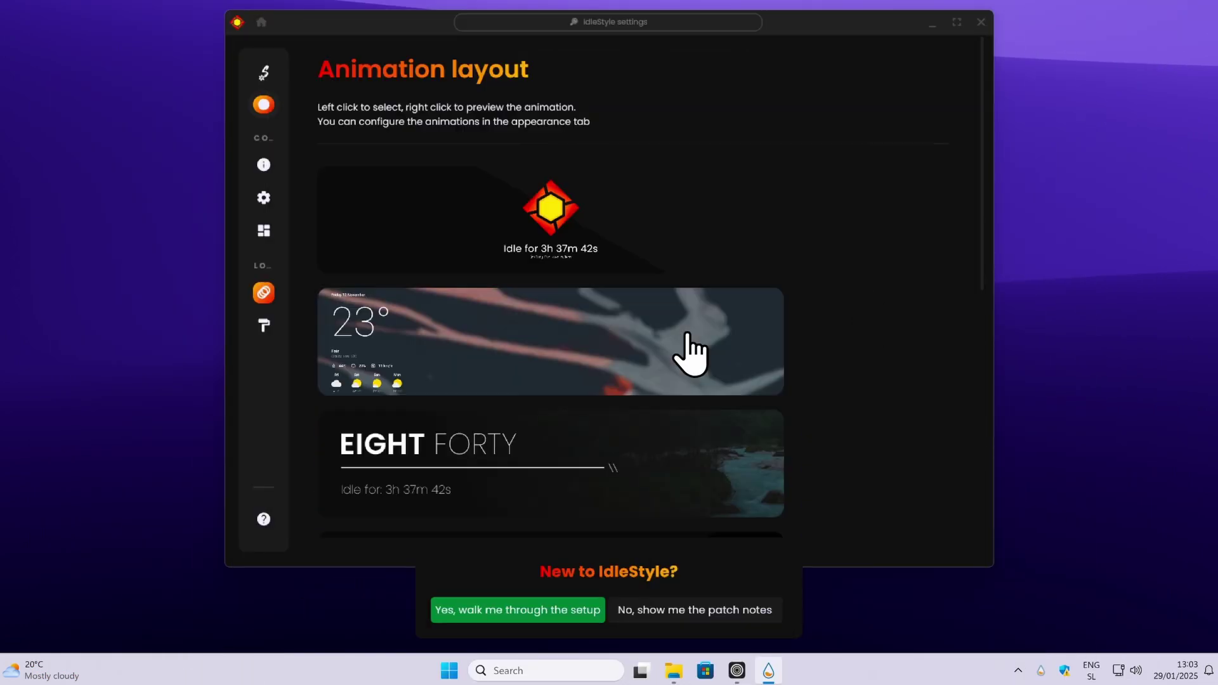
pyautogui.rightClick(690, 353)
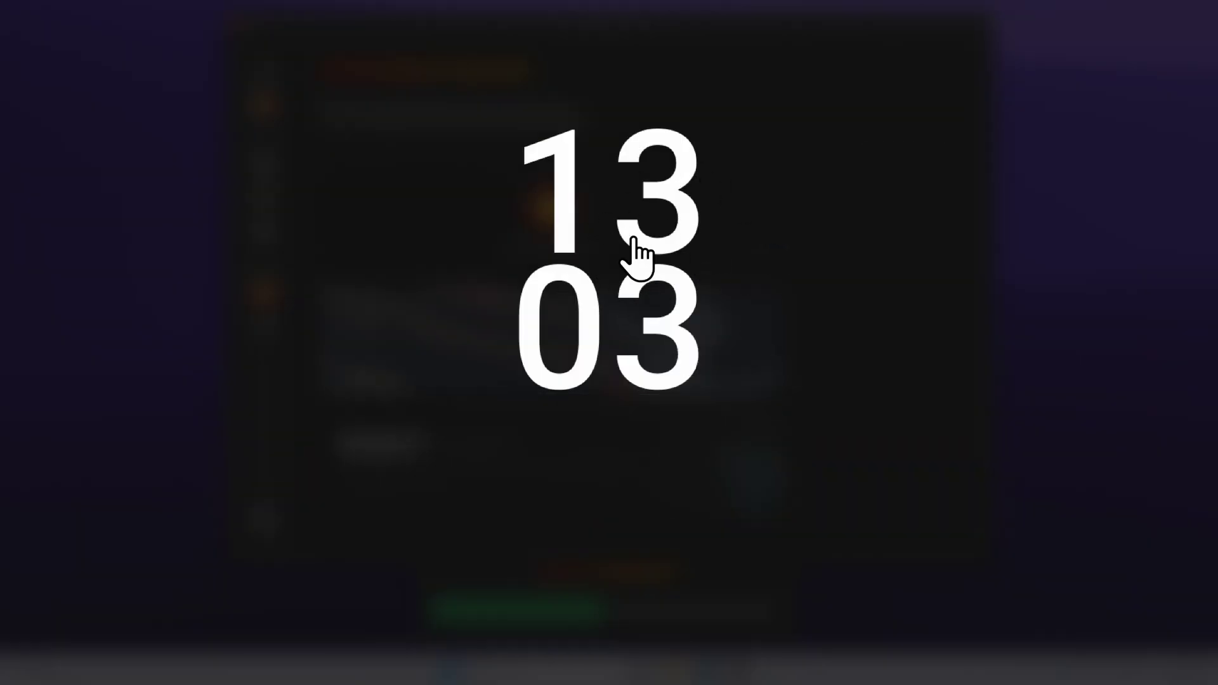
pyautogui.click(929, 271)
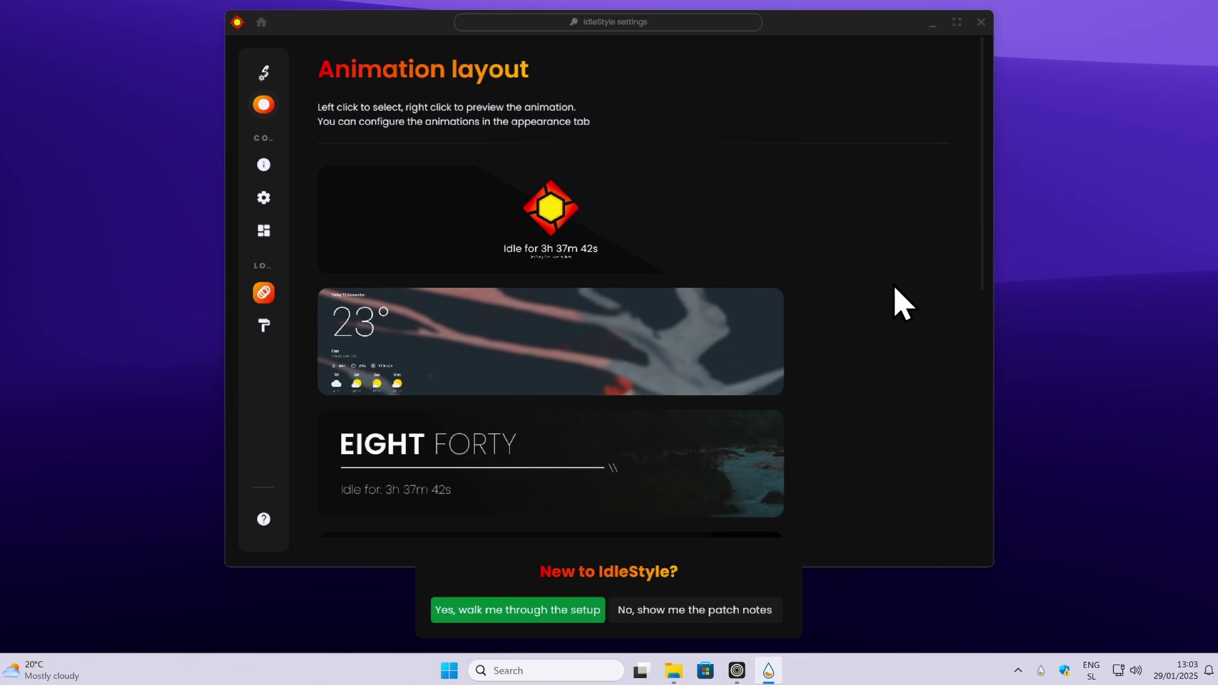
# - Select the purple-blue picture wallpaper animation layout and open its appearance settings
pyautogui.scroll(-8, 902, 303)
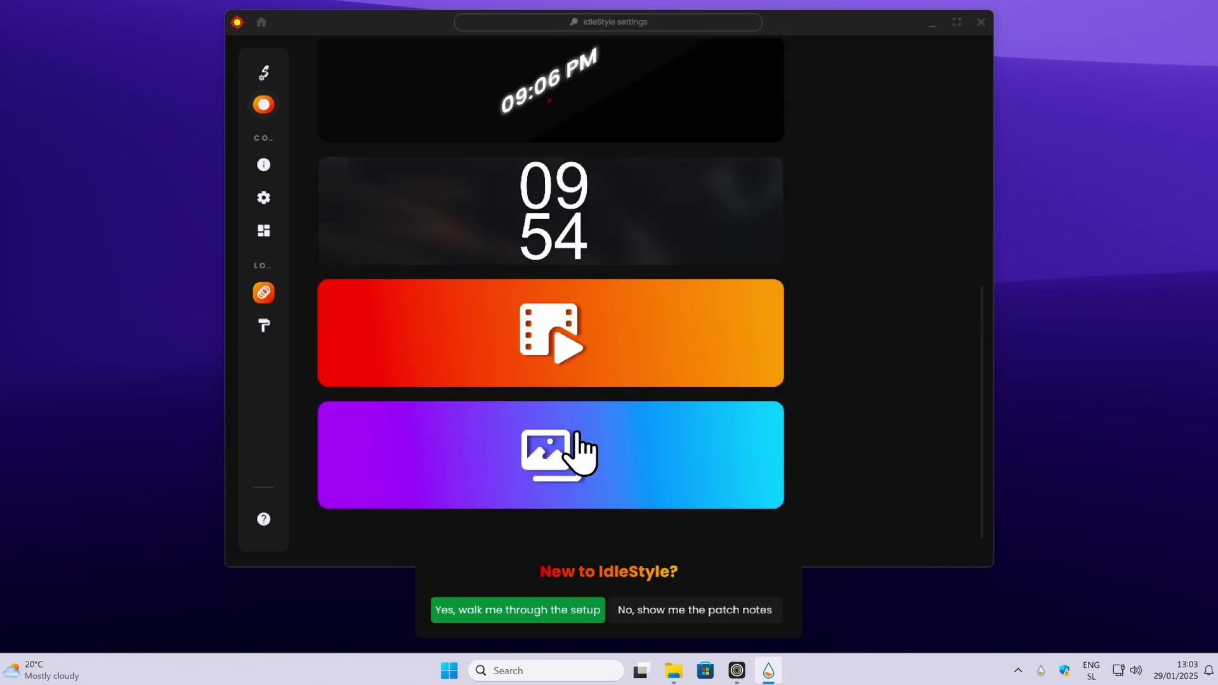
pyautogui.click(609, 463)
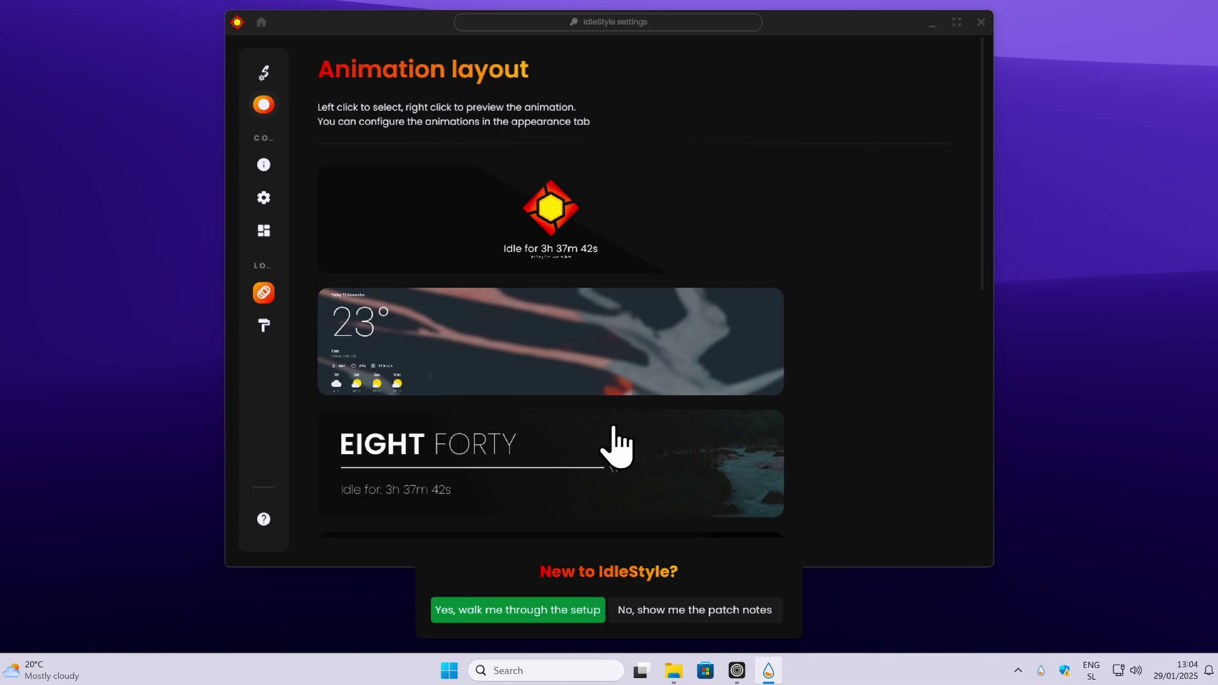
pyautogui.press('super')
pyautogui.press('super')
pyautogui.scroll(-10, 755, 273)
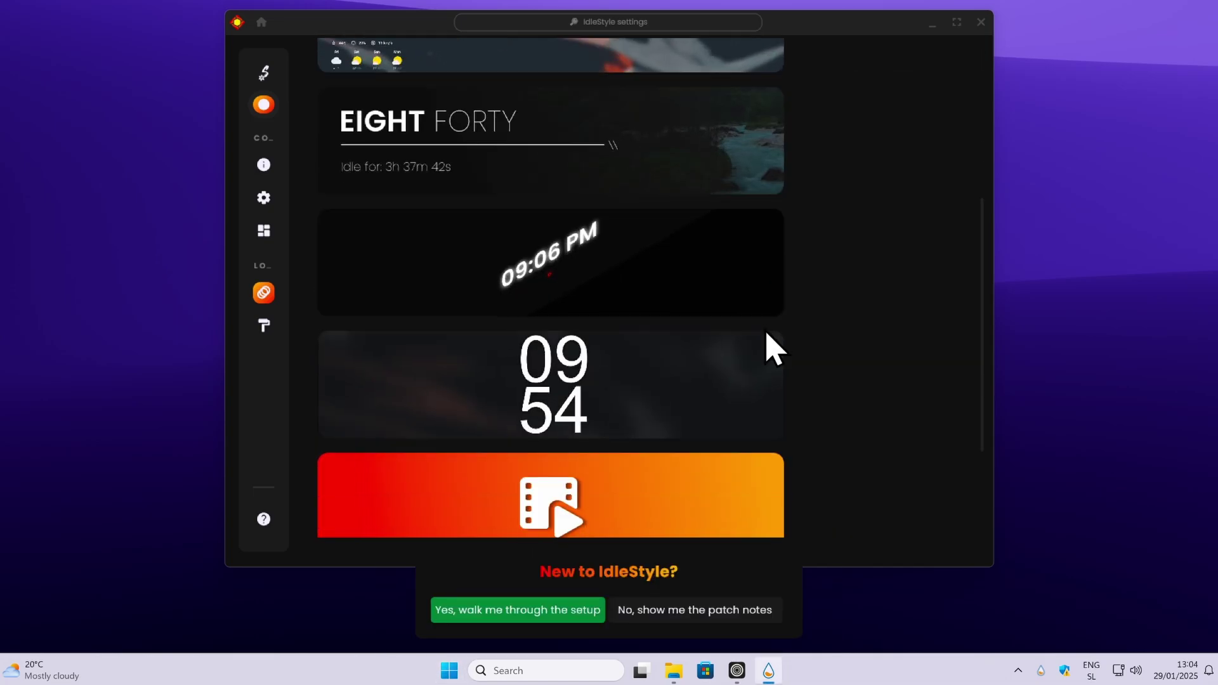
pyautogui.click(272, 326)
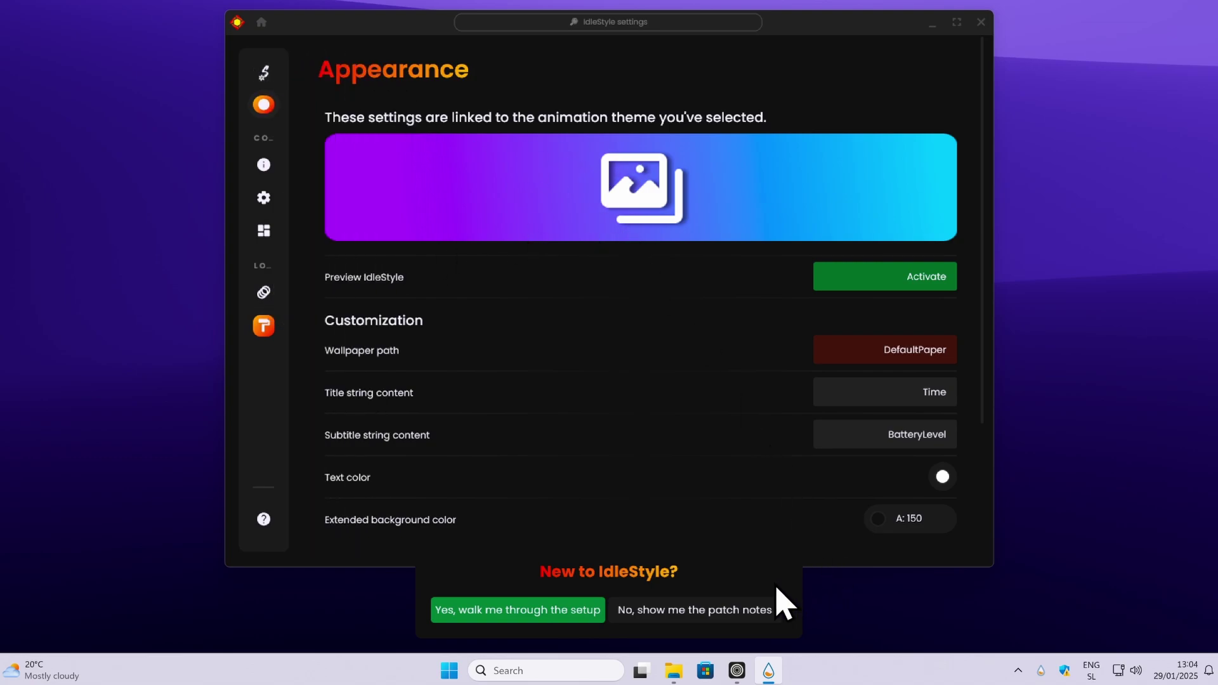
# - Switch to the Zen browser and open Unsplash's Wallpapers page in a new tab
pyautogui.click(698, 609)
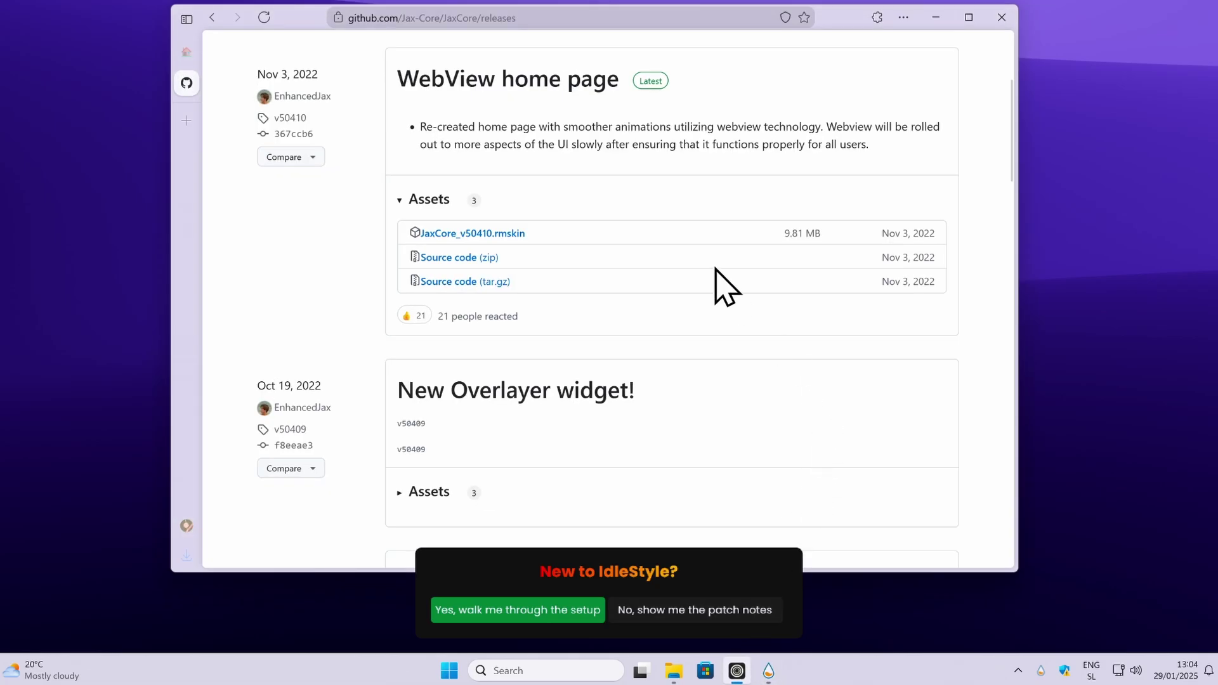
pyautogui.click(186, 120)
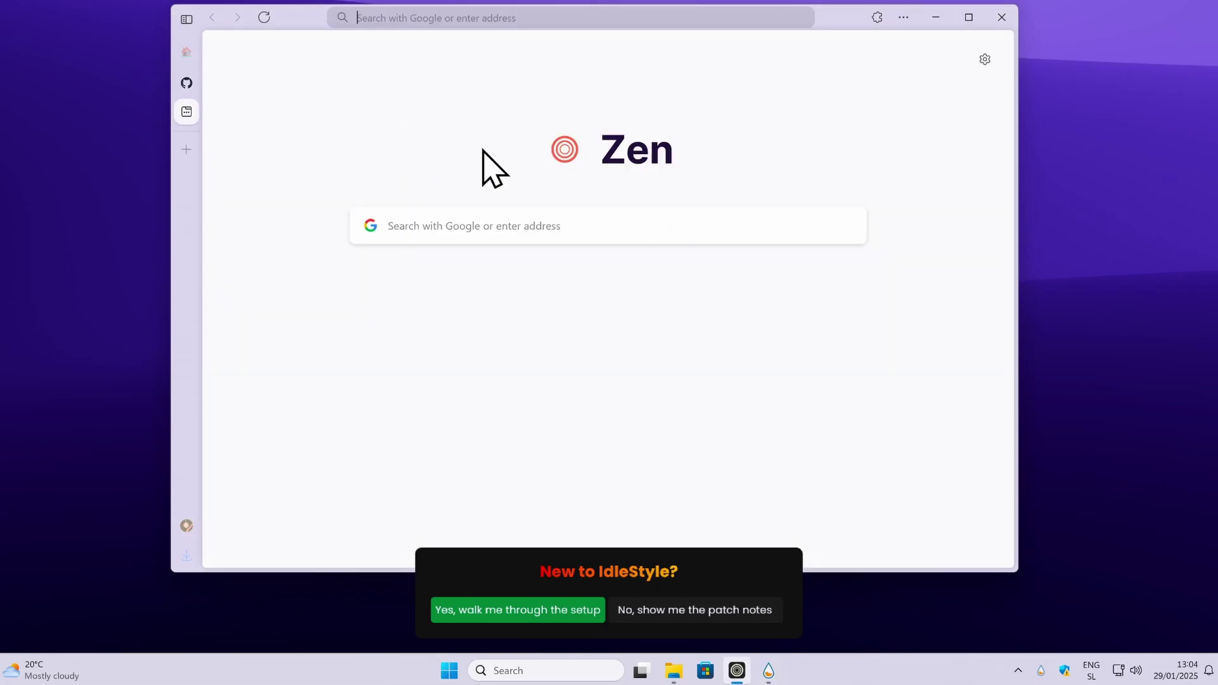
pyautogui.click(492, 210)
pyautogui.write('u')
pyautogui.press('Return')
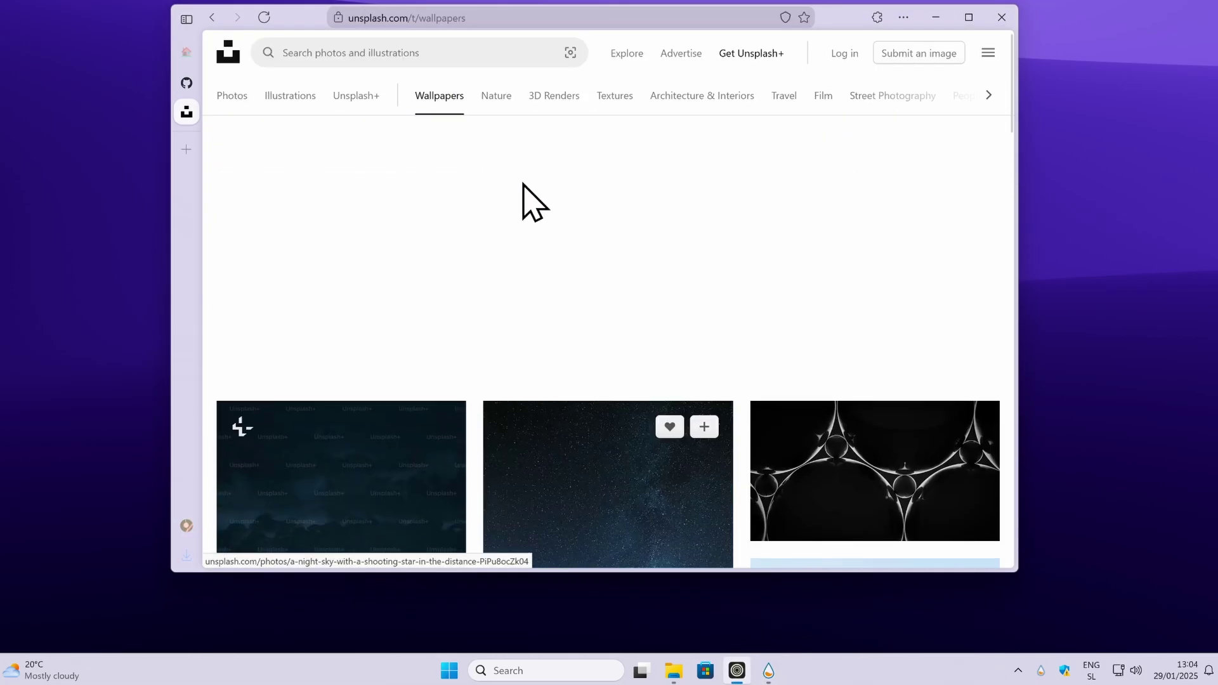
# - Pick the wallpaper photo of a mountain range at sunset and download it in Original Size (5409 x 3304)
pyautogui.scroll(-10, 536, 203)
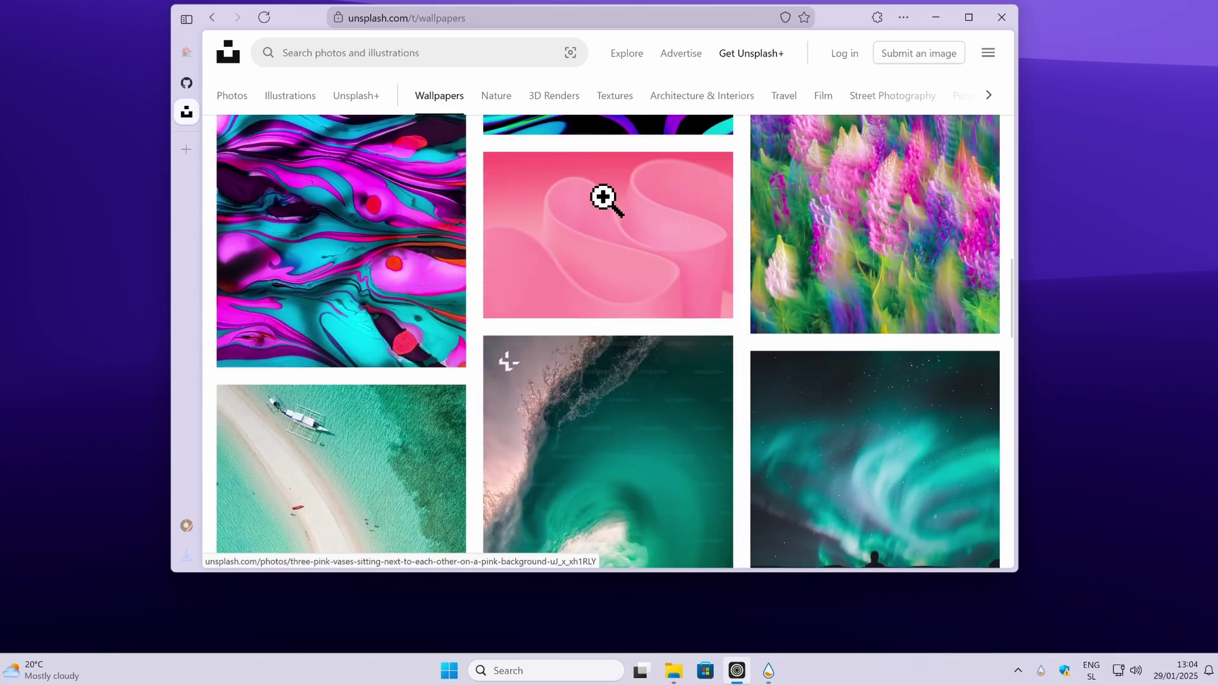
pyautogui.scroll(-15, 603, 198)
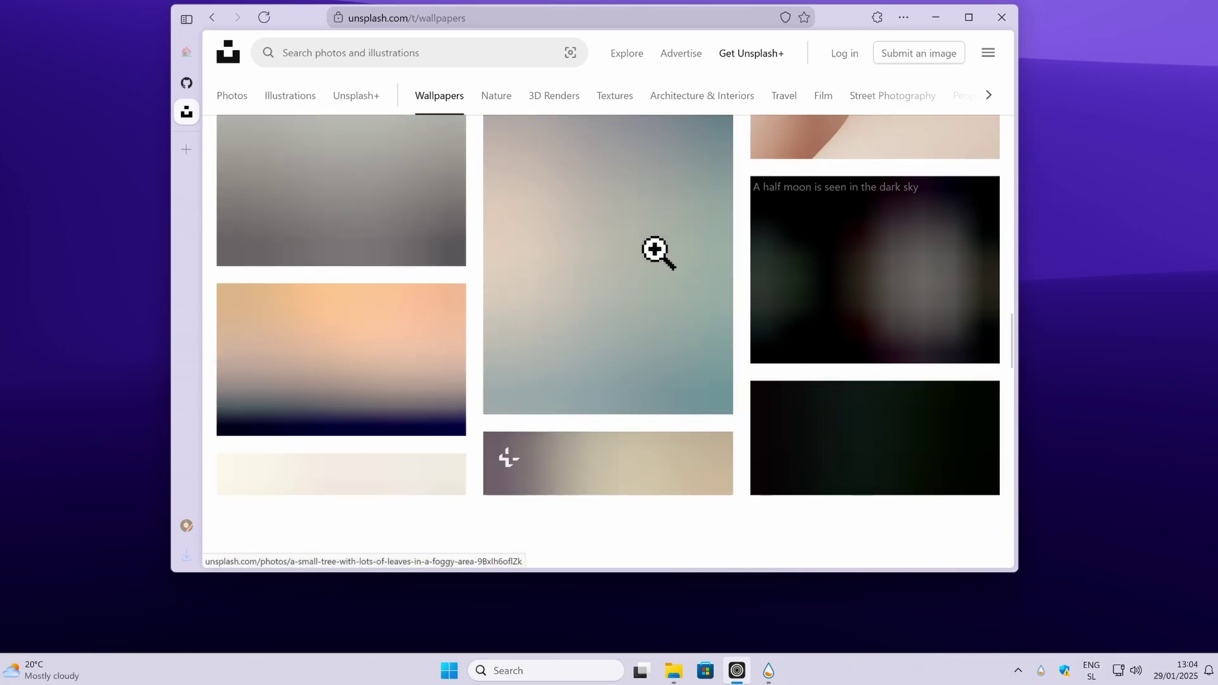
pyautogui.click(365, 260)
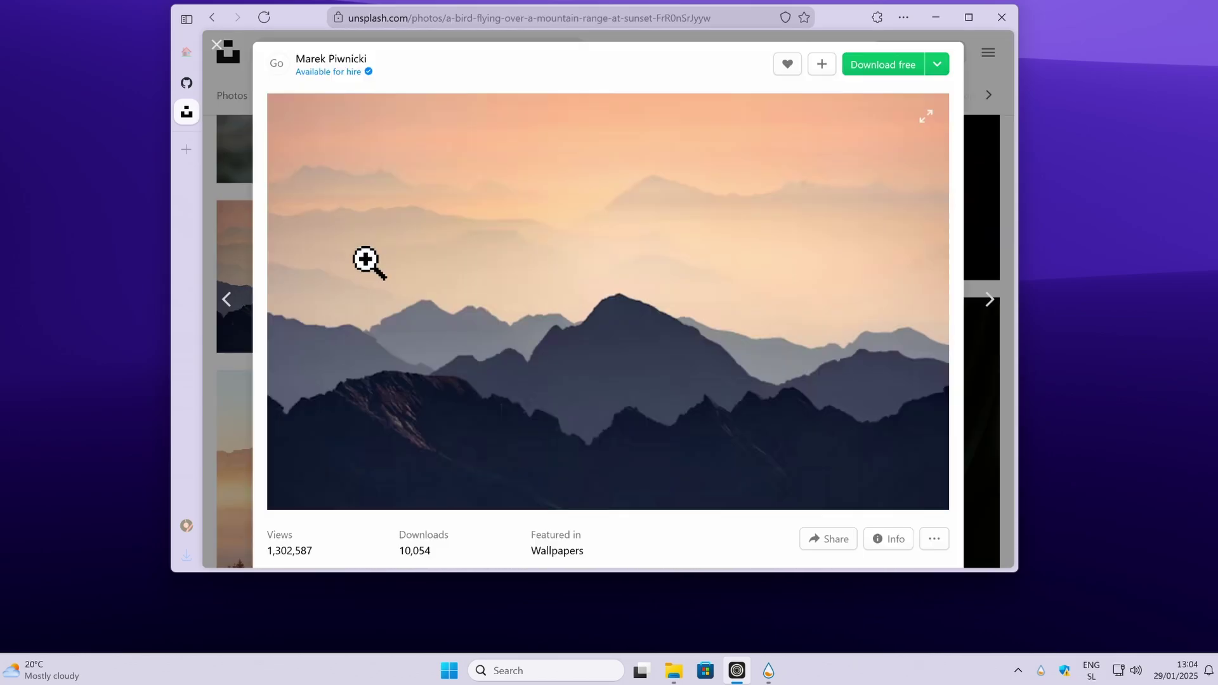
pyautogui.click(937, 64)
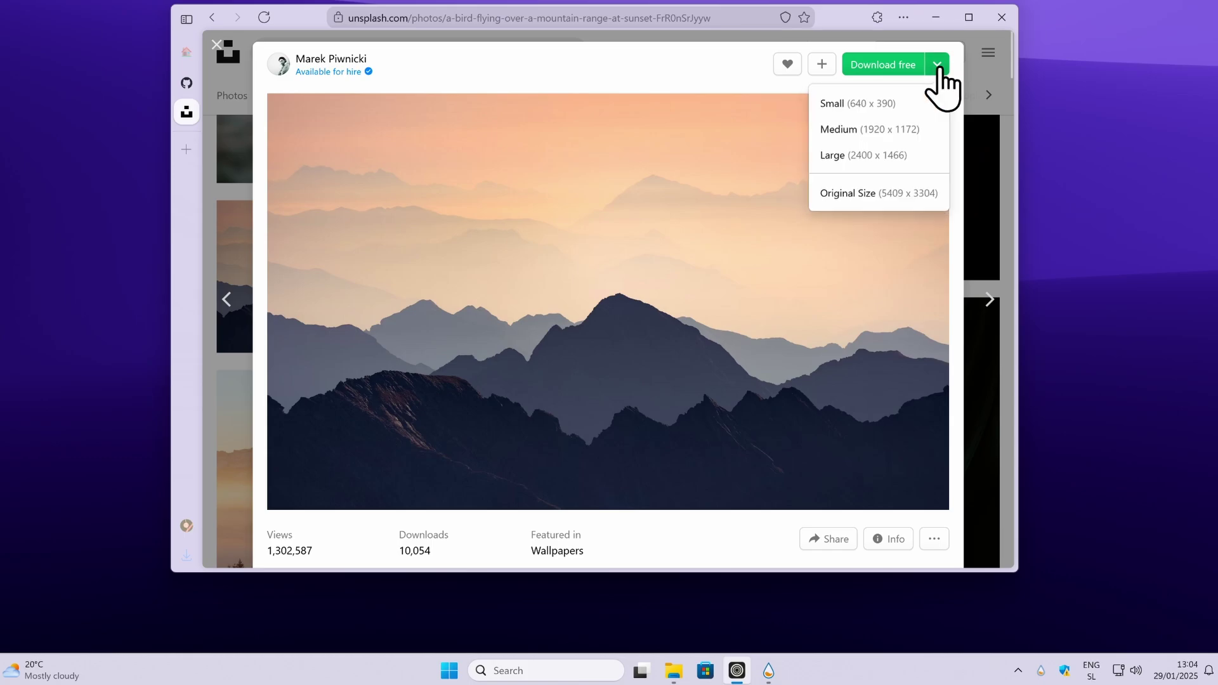
pyautogui.click(889, 204)
pyautogui.click(663, 380)
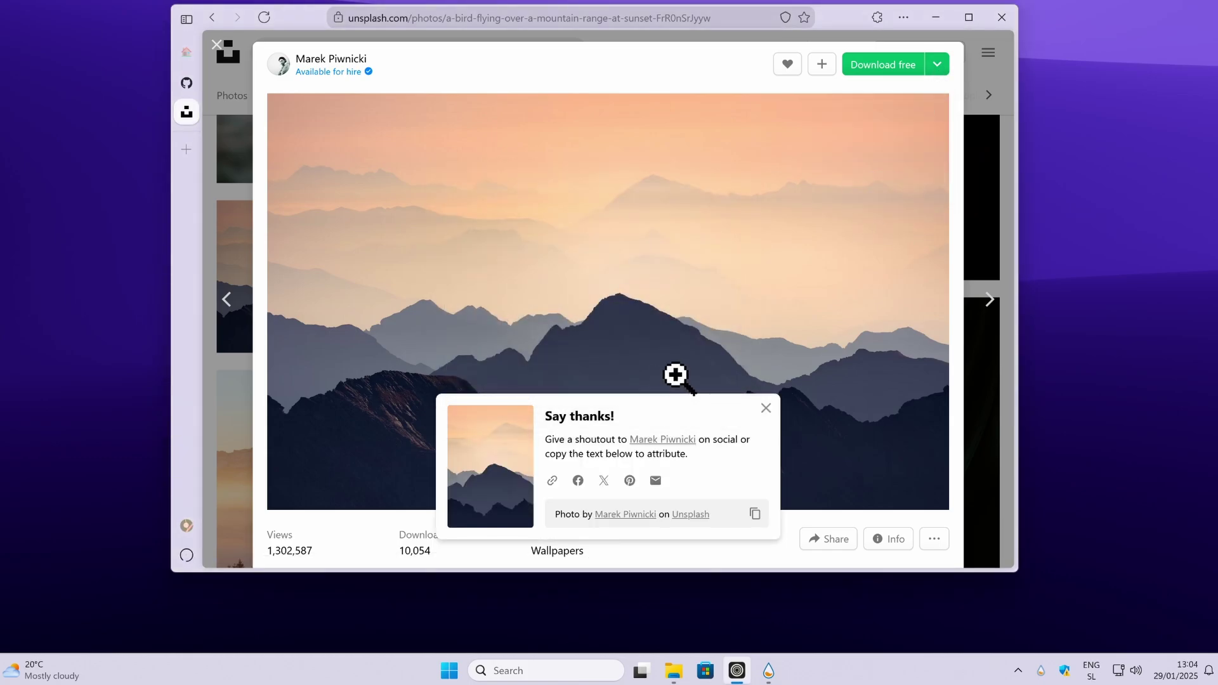
pyautogui.click(765, 408)
# - Return to the IdleStyle settings and set the wallpaper path to the mountain photo JPG in the Downloads folder
pyautogui.click(768, 672)
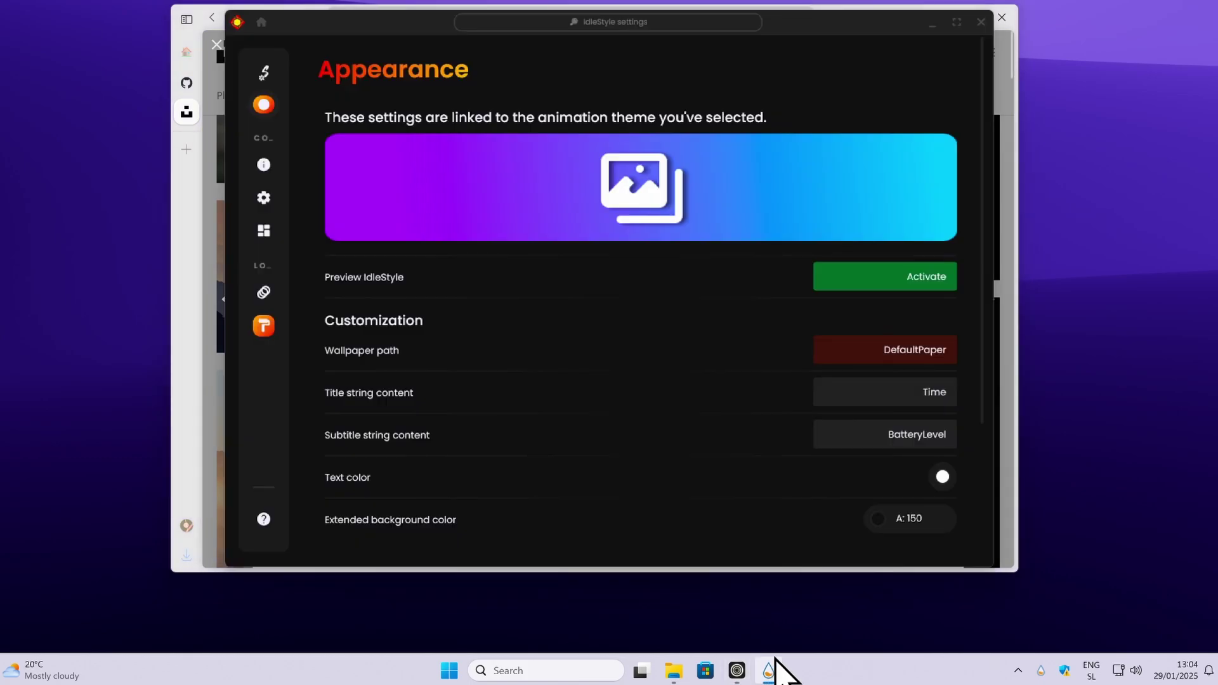
pyautogui.click(930, 363)
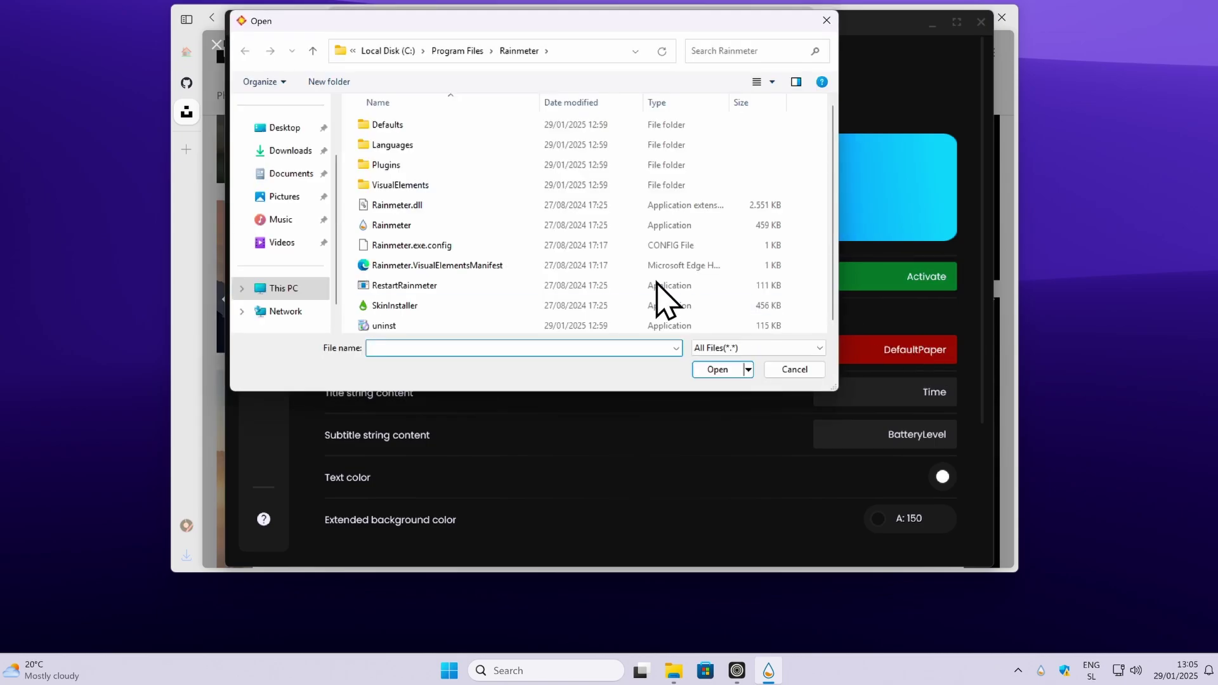
pyautogui.click(287, 151)
pyautogui.click(476, 145)
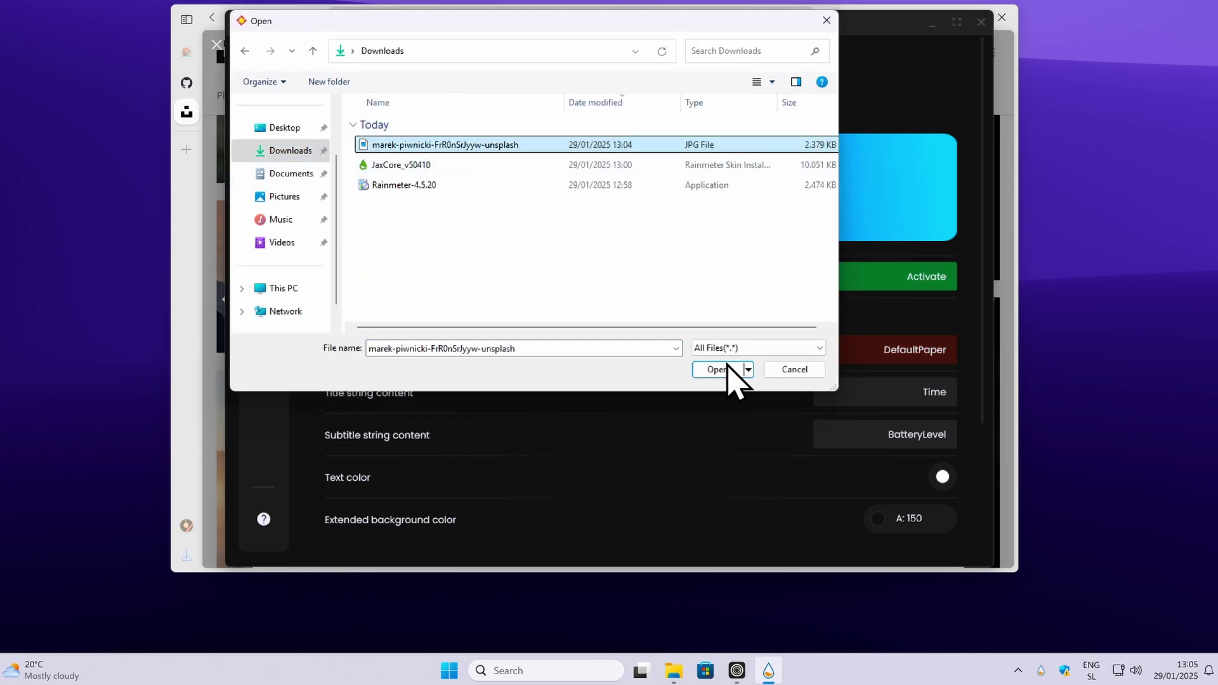
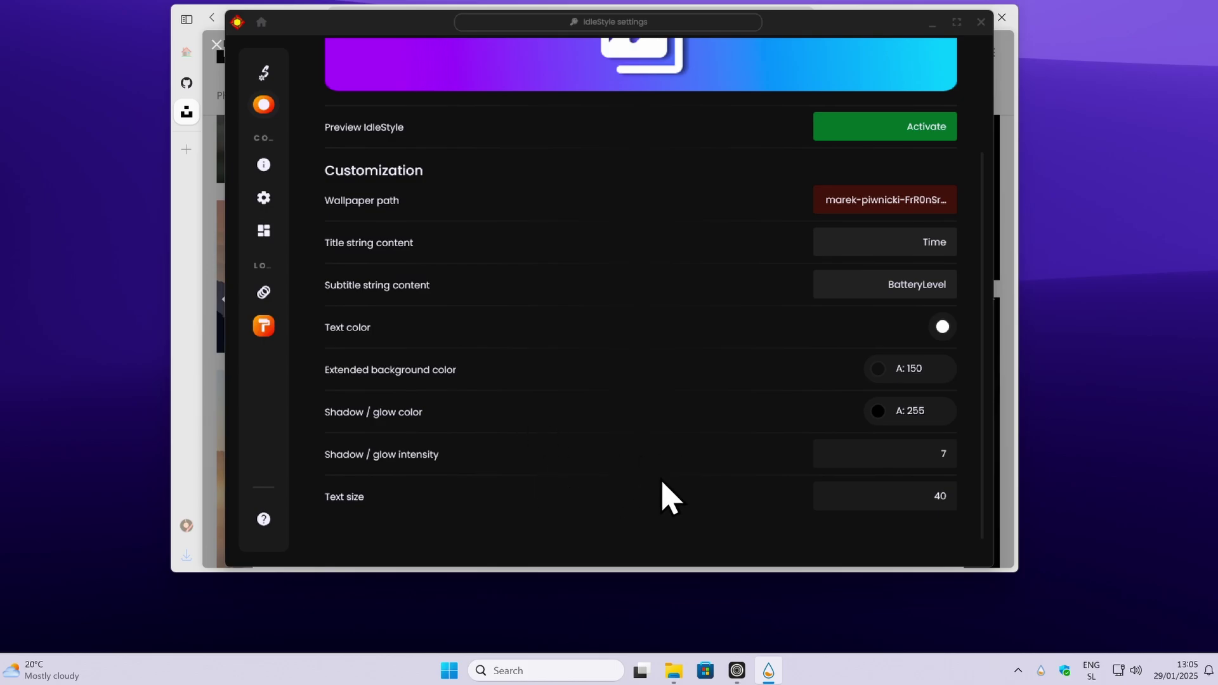
# - Choose the EIGHT FORTY text clock animation layout and open its appearance settings
pyautogui.moveTo(285, 318)
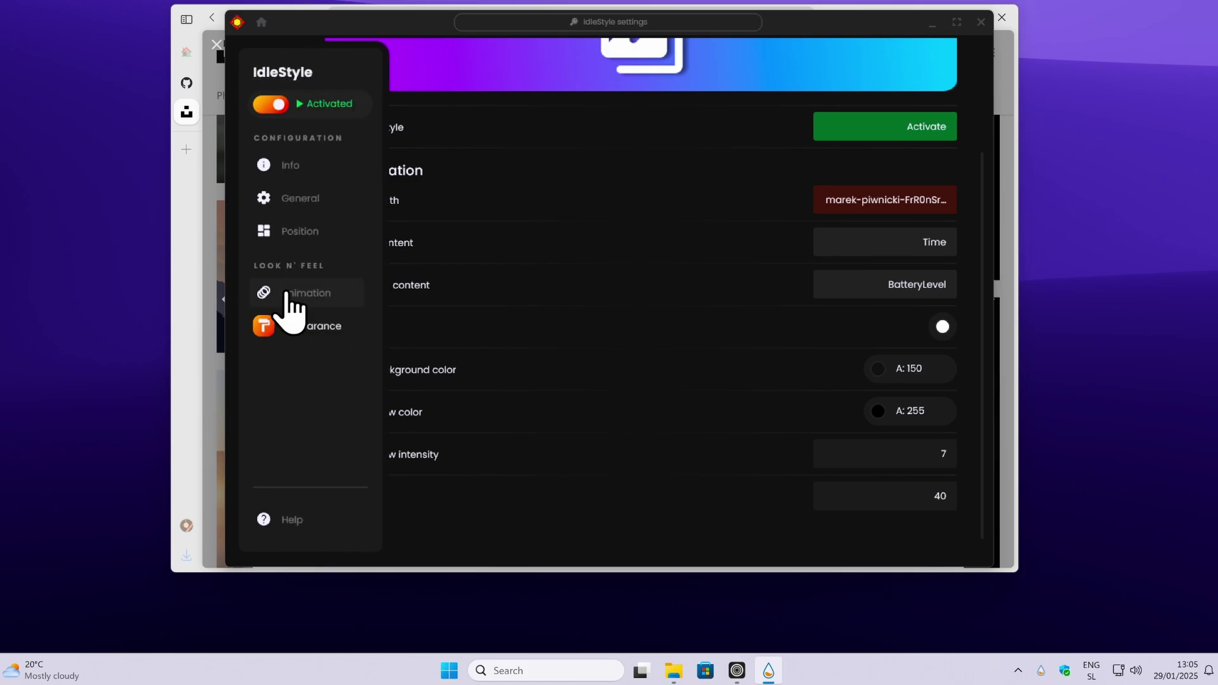
pyautogui.click(316, 290)
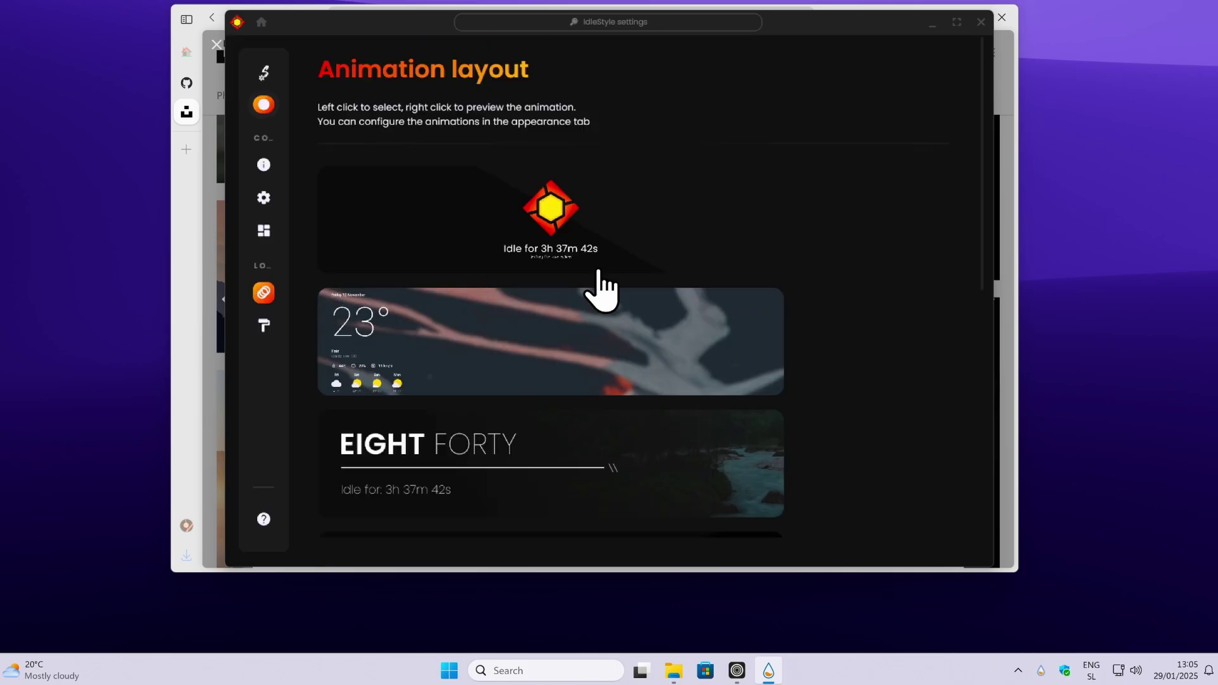
pyautogui.scroll(-2, 698, 291)
pyautogui.scroll(-3, 858, 293)
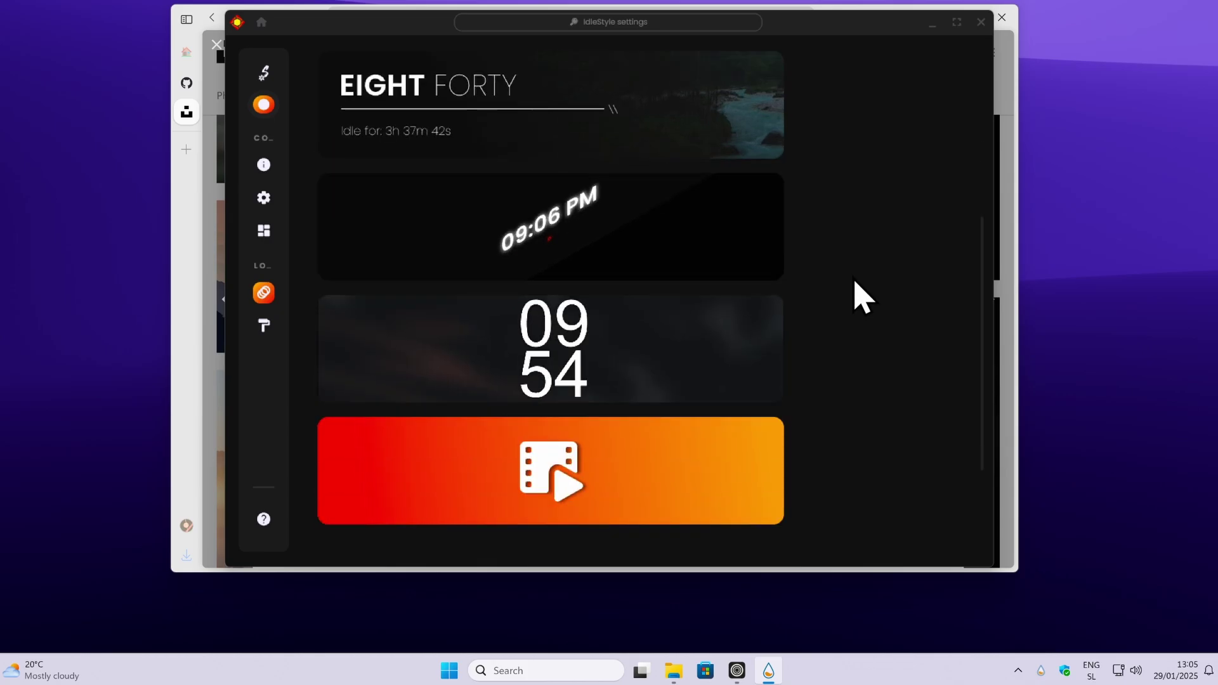
pyautogui.scroll(2, 860, 295)
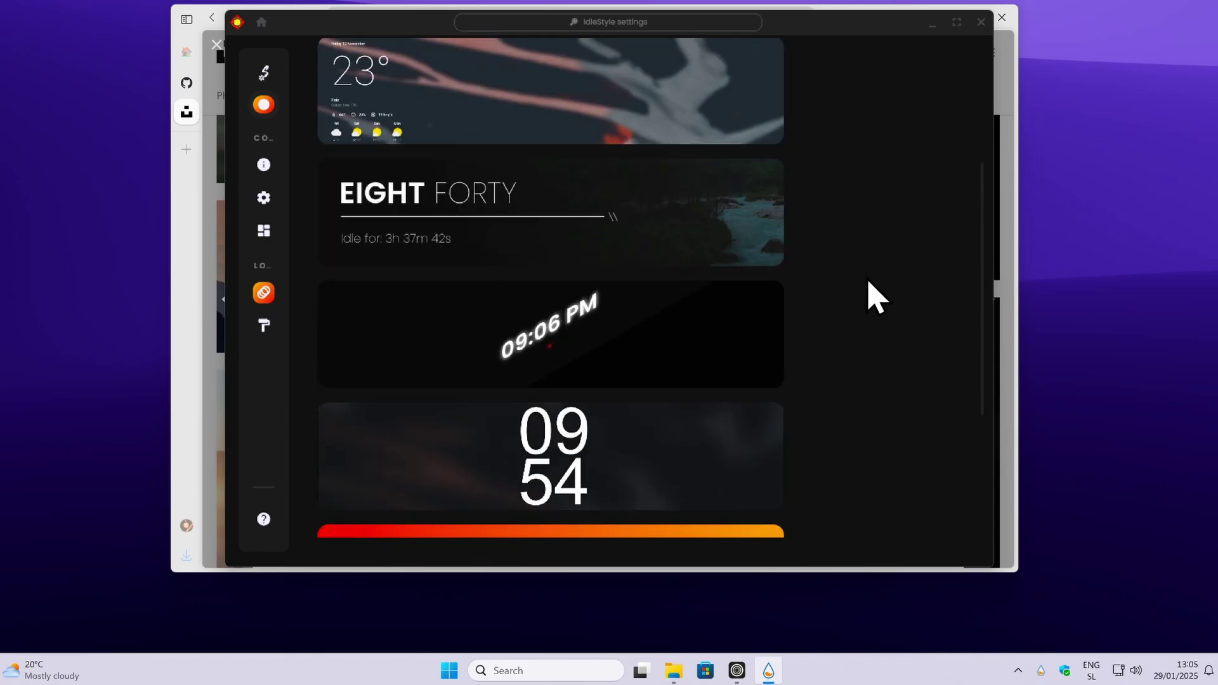
pyautogui.scroll(3, 874, 297)
pyautogui.scroll(-1, 865, 308)
pyautogui.scroll(1, 869, 332)
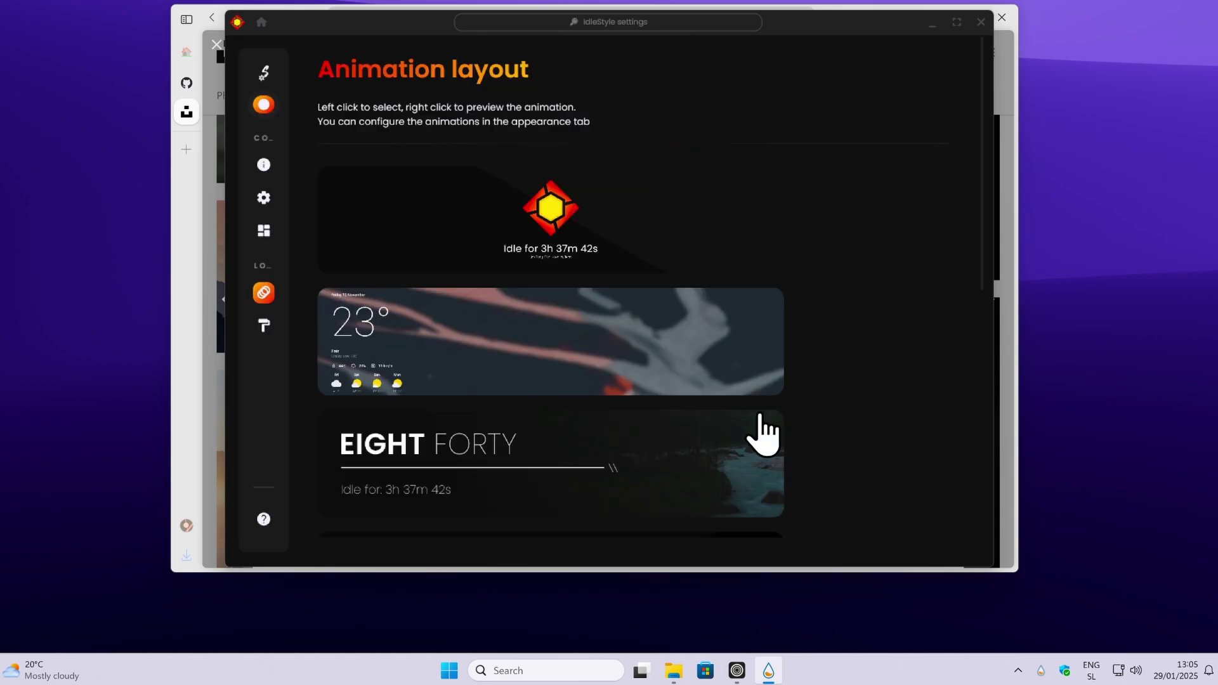
pyautogui.click(271, 327)
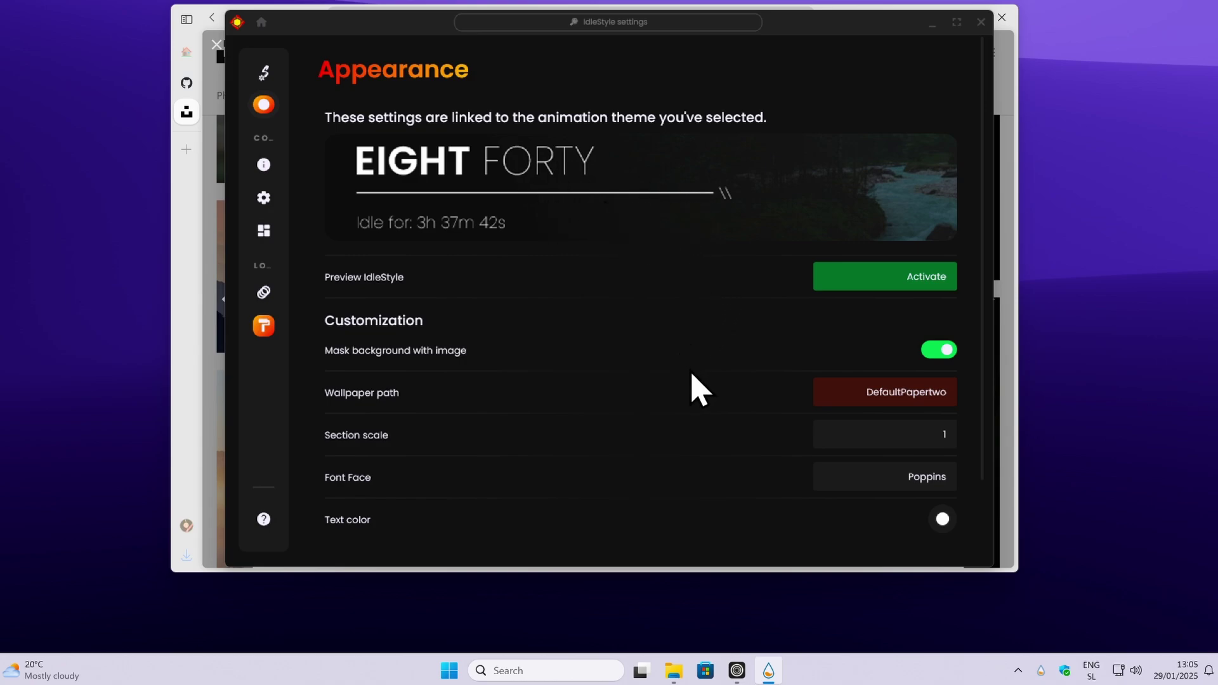
# - Set the wallpaper path of the EIGHT FORTY layout to the mountain photo JPG in the Downloads folder
pyautogui.click(877, 388)
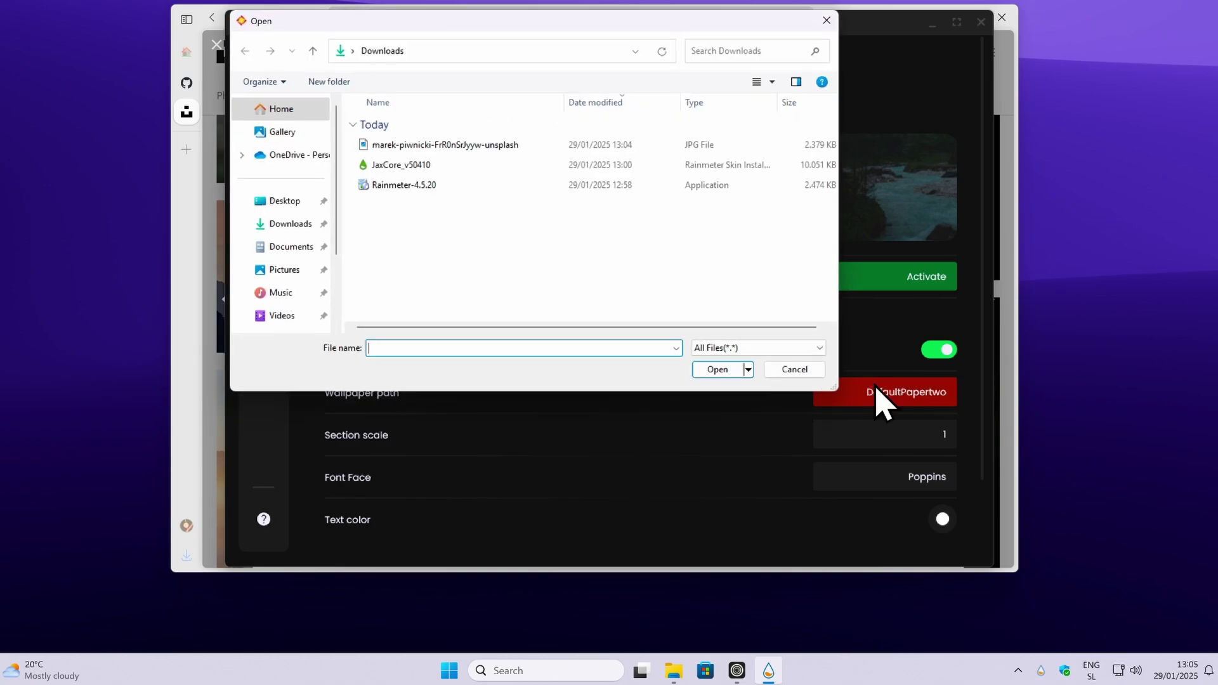
pyautogui.click(458, 145)
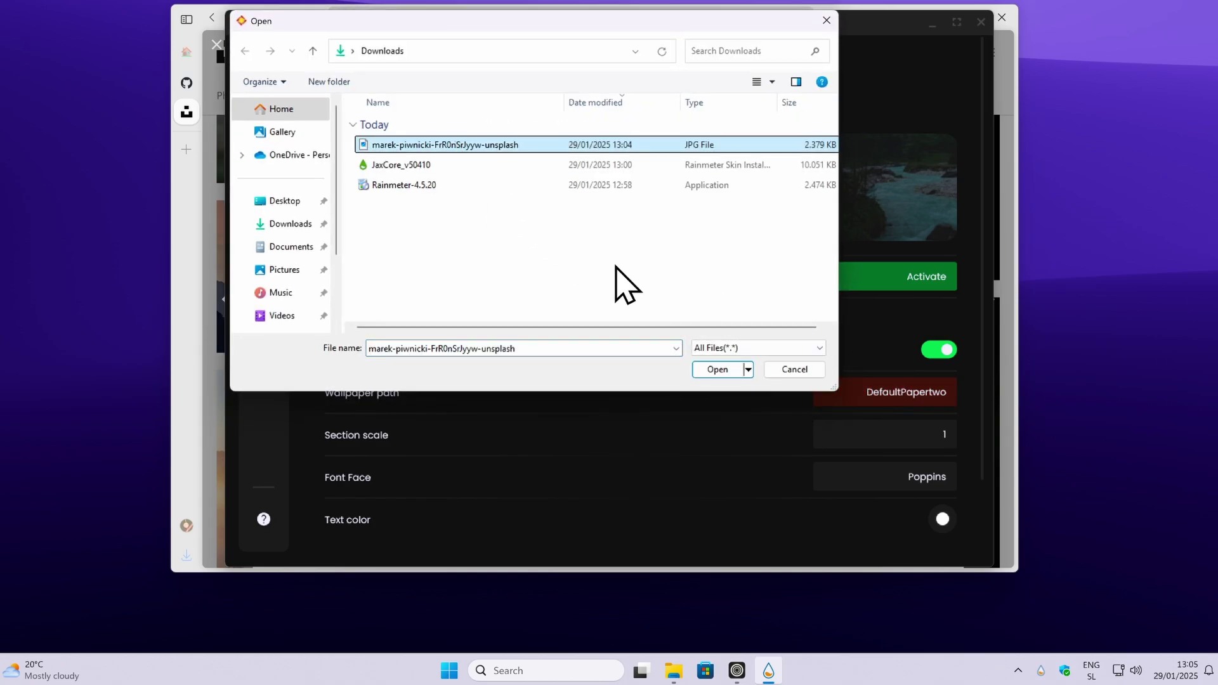
pyautogui.click(717, 369)
# - Change the font face to Arial and preview IdleStyle with the EIGHT FORTY layout, ending the preview
pyautogui.scroll(-1, 698, 356)
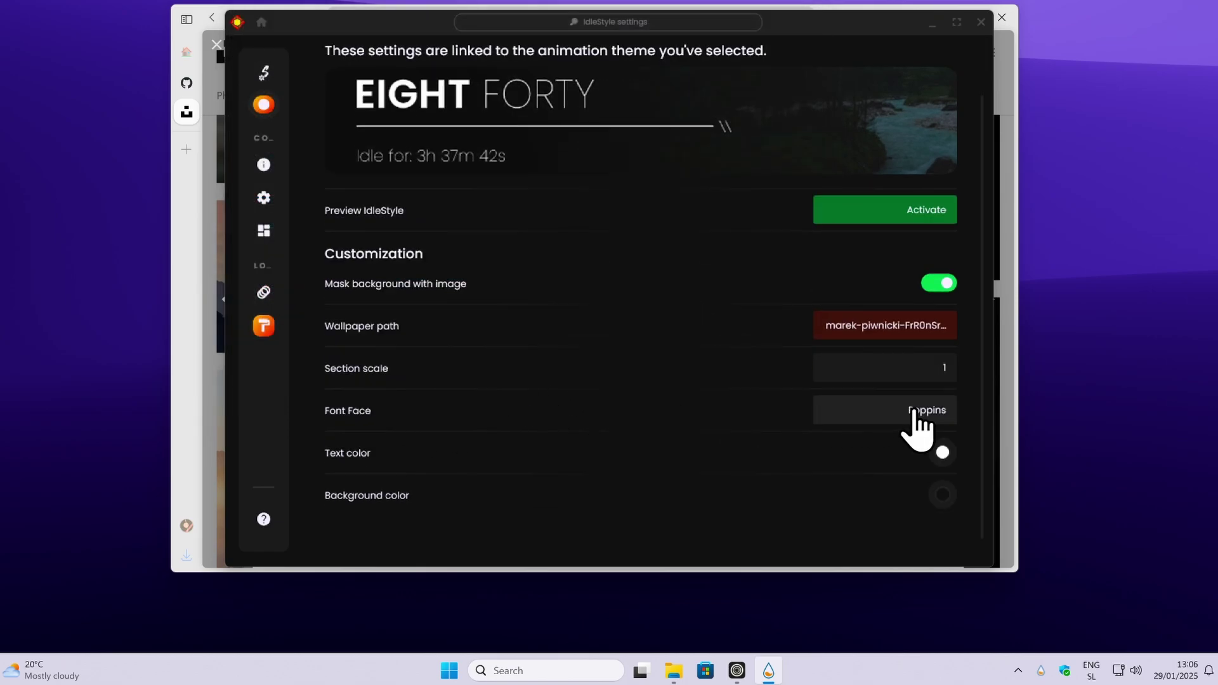
pyautogui.doubleClick(923, 419)
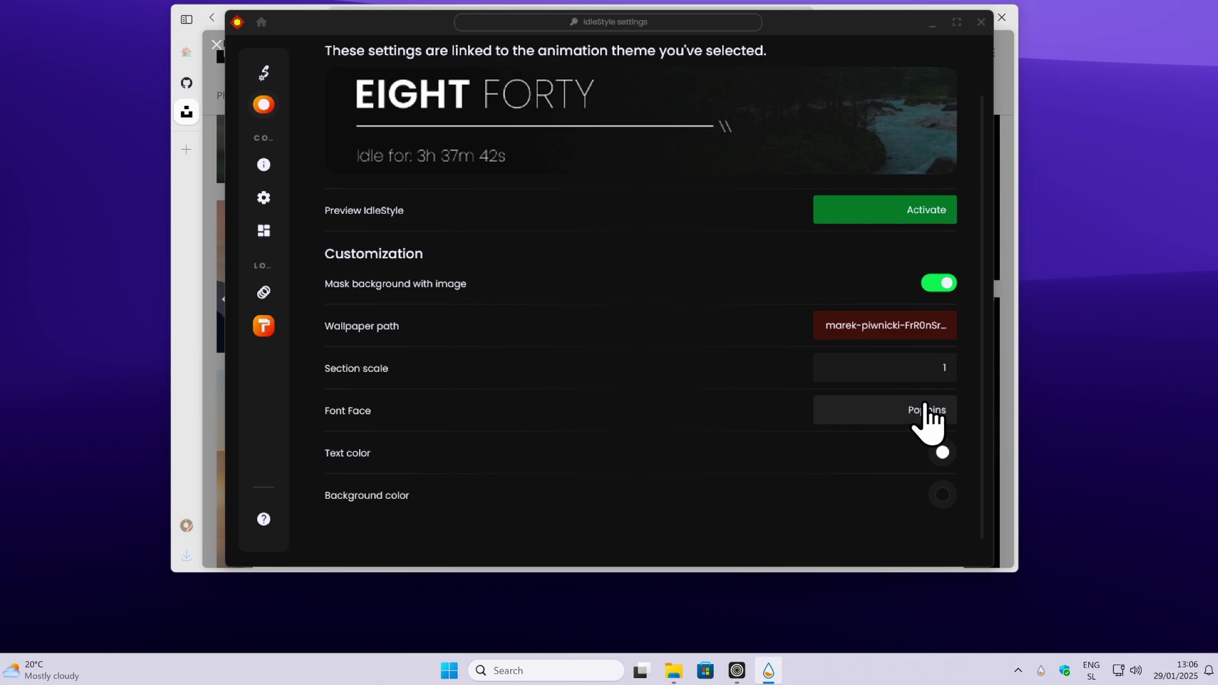
pyautogui.write('Arial')
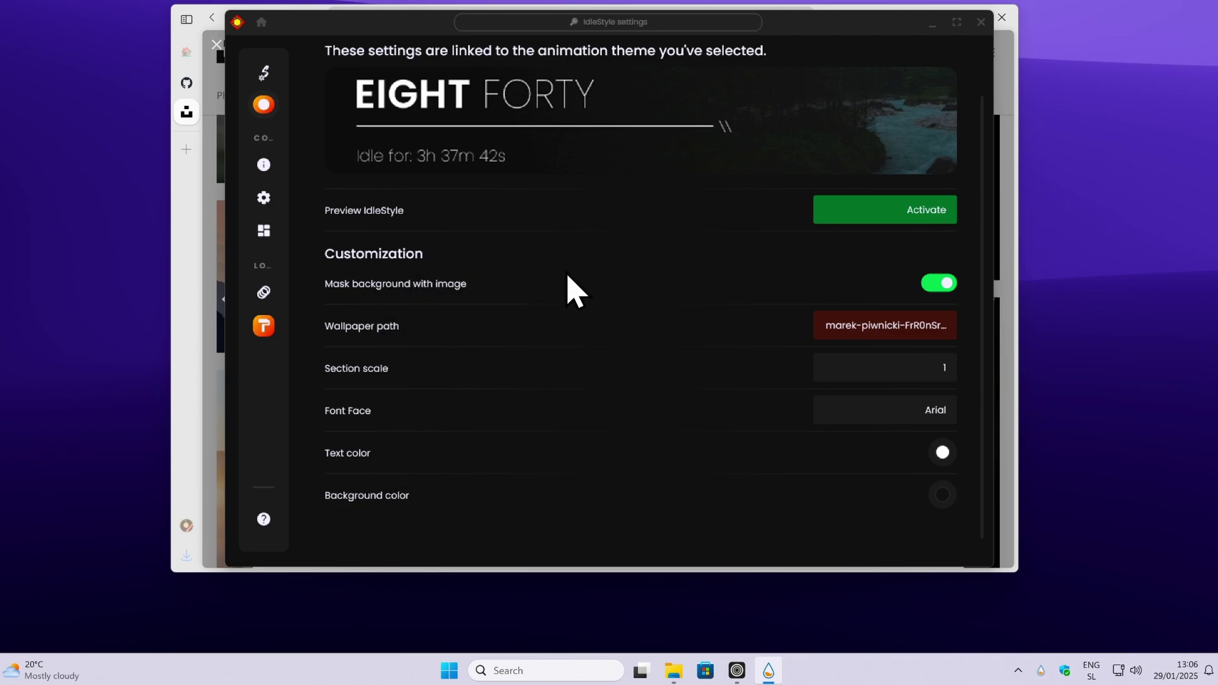
pyautogui.click(879, 216)
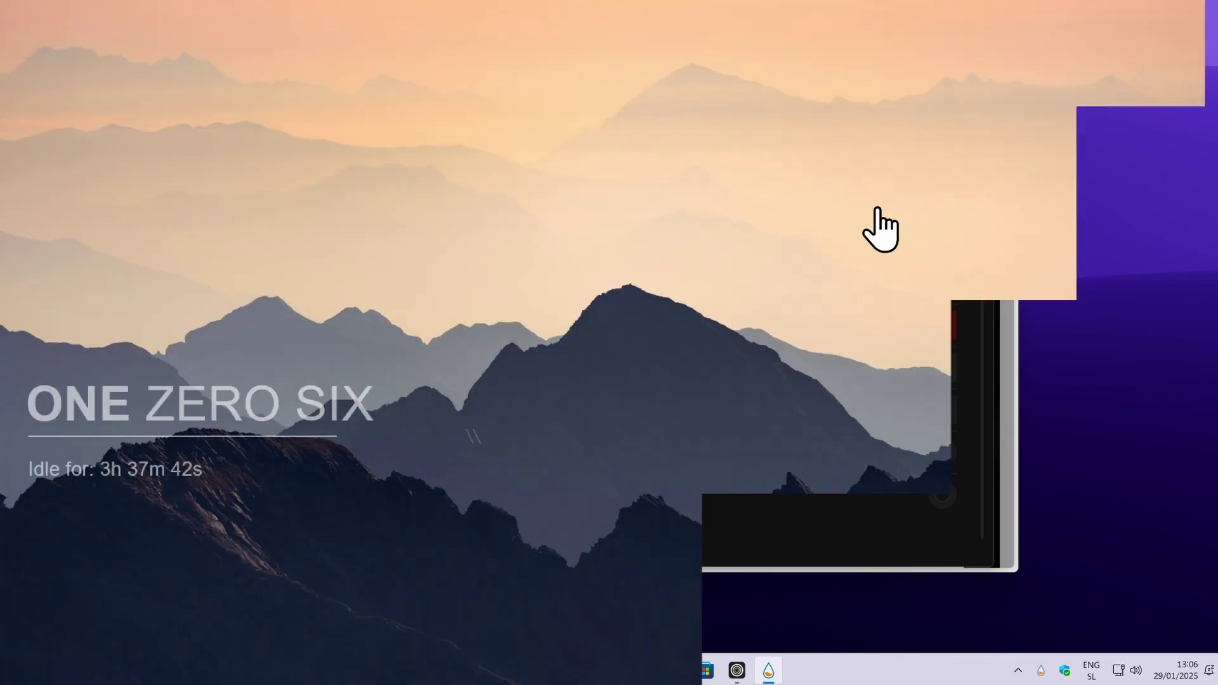
pyautogui.click(877, 209)
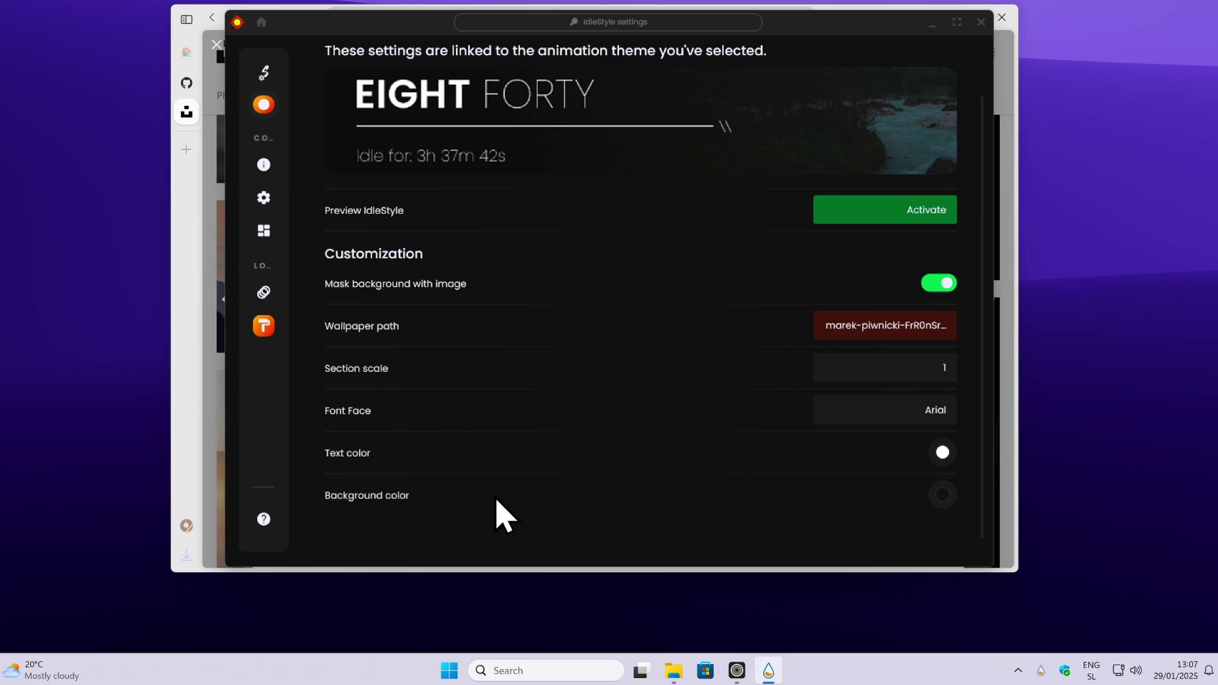
# - Select the JaxCore logo animation layout and preview it from its appearance settings
pyautogui.moveTo(280, 244)
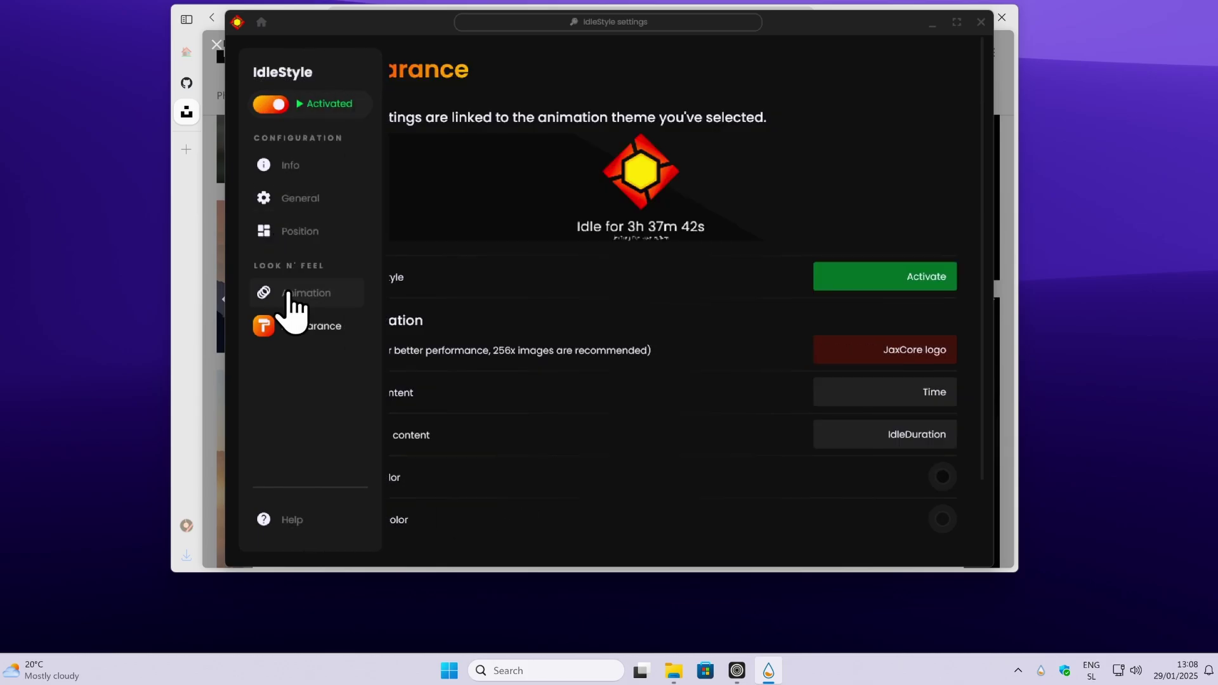
pyautogui.click(293, 297)
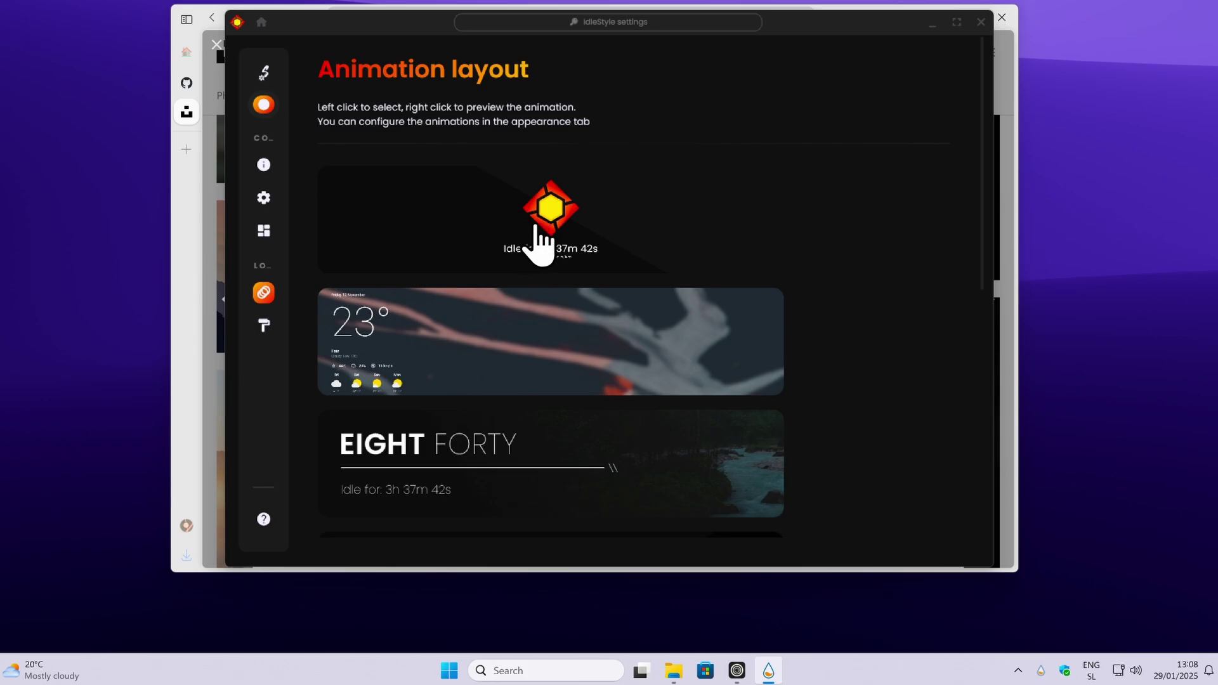
pyautogui.click(283, 324)
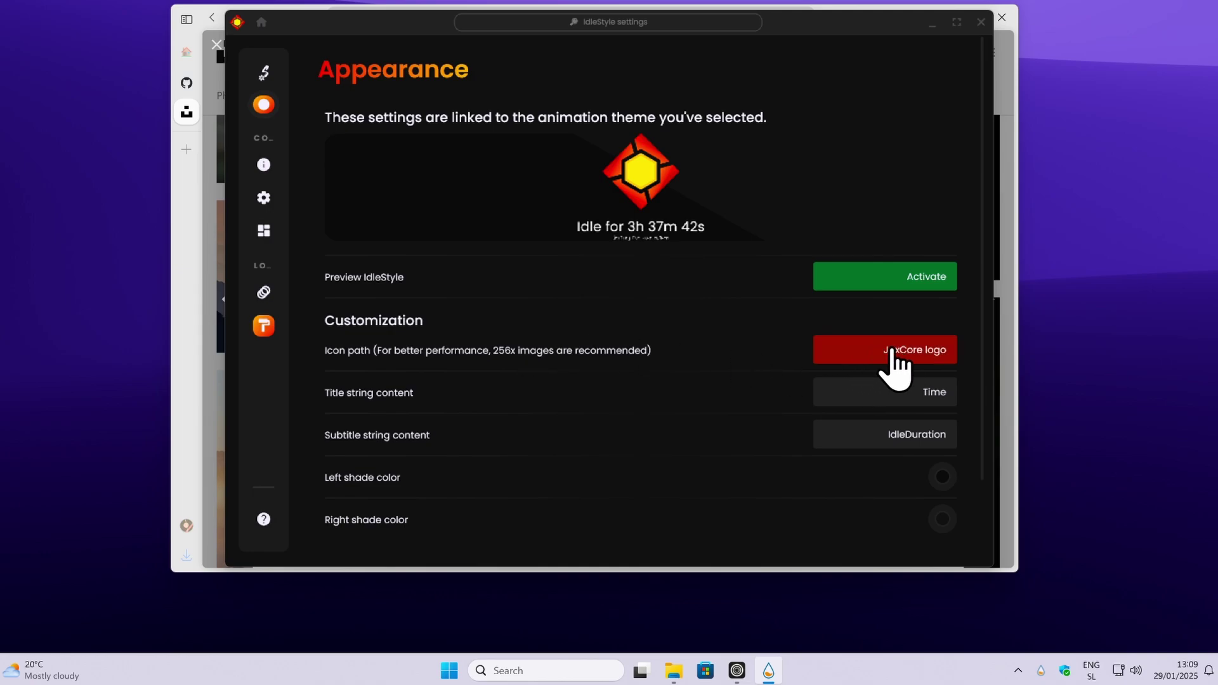
pyautogui.click(907, 276)
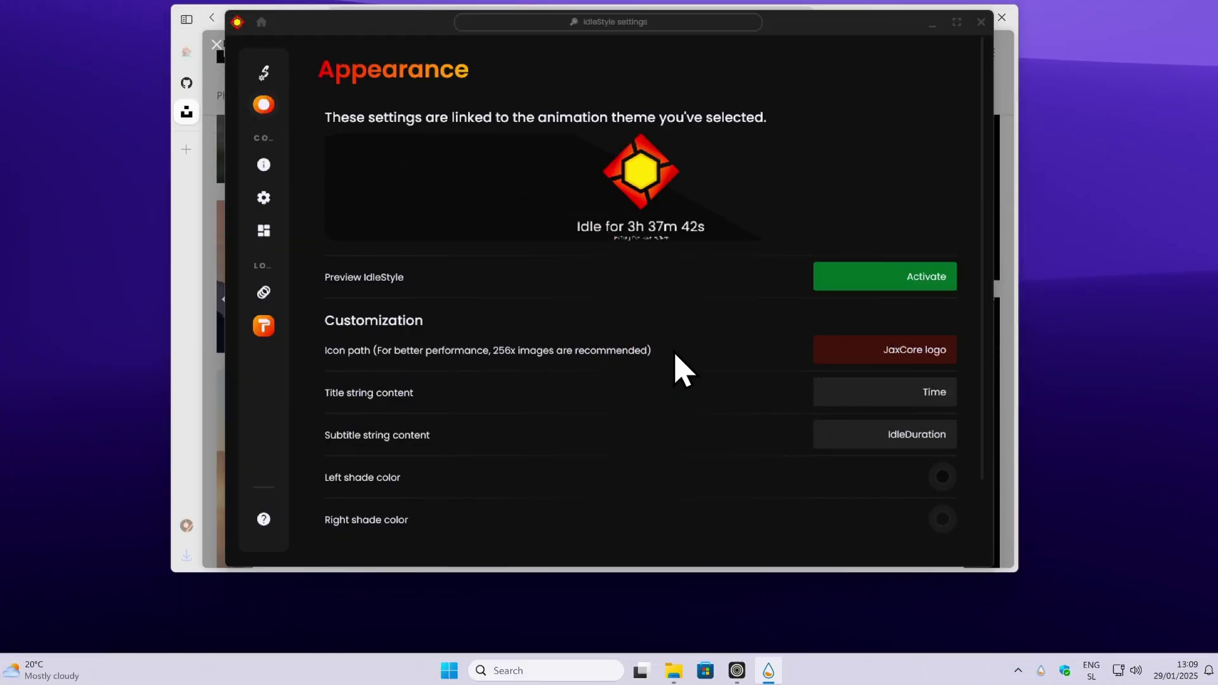
pyautogui.scroll(-1, 673, 353)
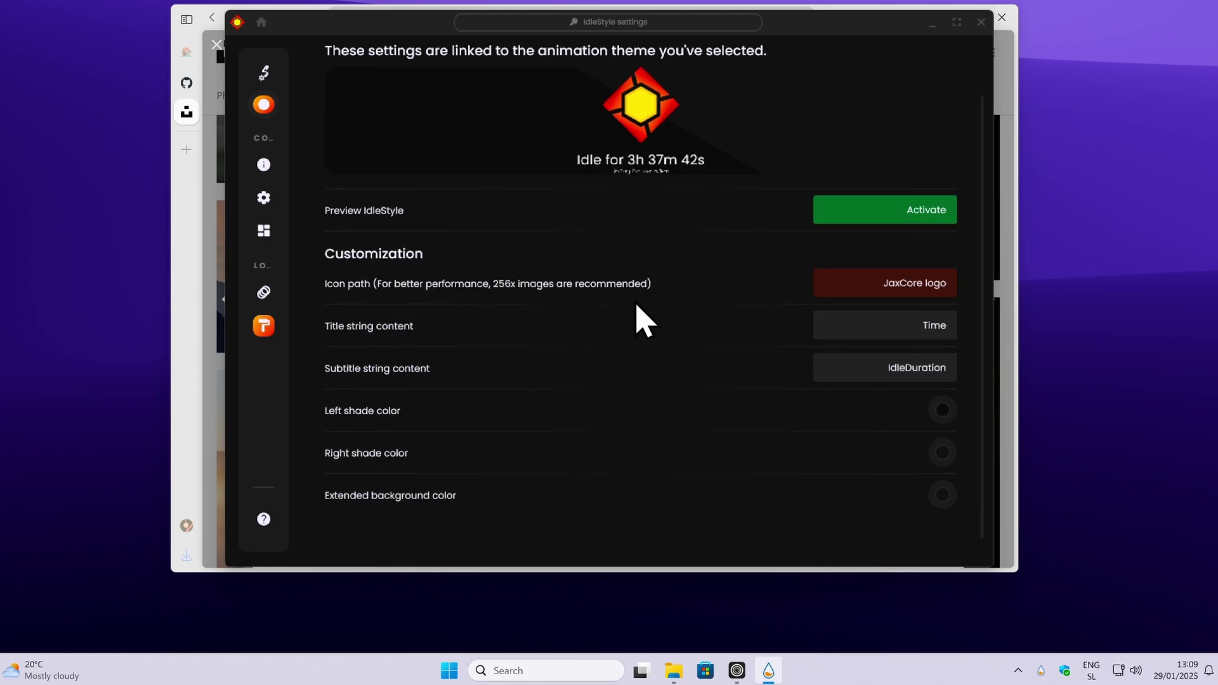
pyautogui.scroll(1, 545, 279)
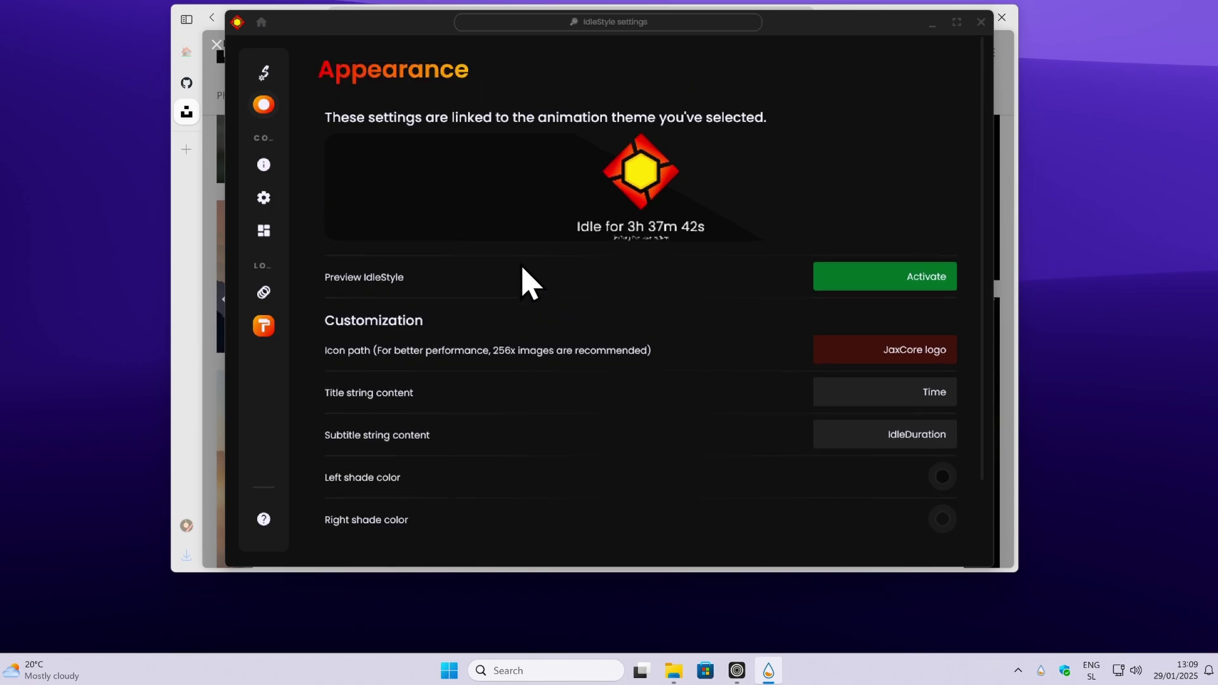
# - Deactivate IdleStyle and close its settings window
pyautogui.moveTo(299, 218)
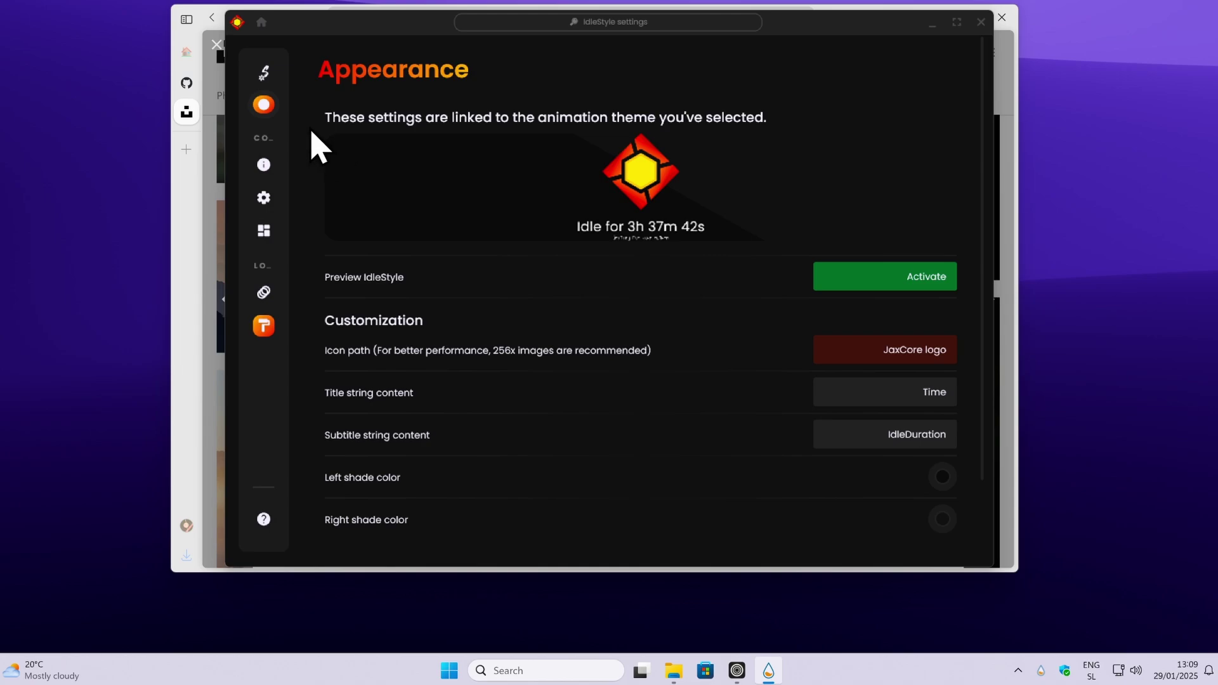
pyautogui.moveTo(283, 109)
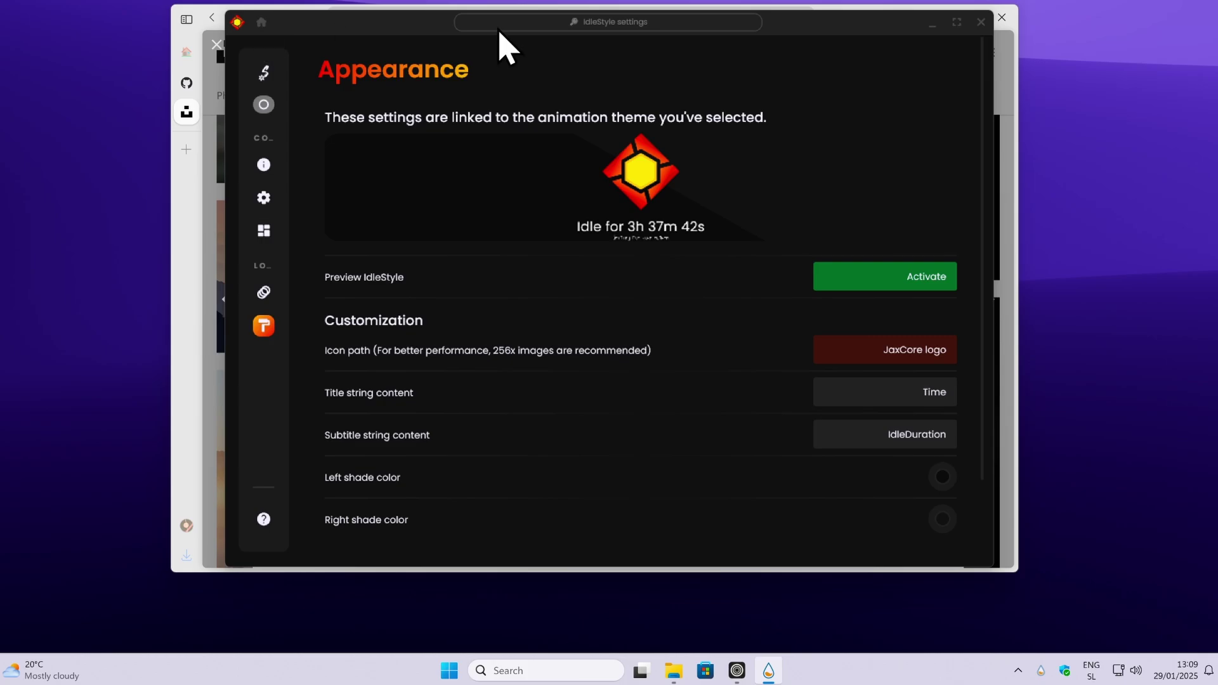
pyautogui.click(980, 21)
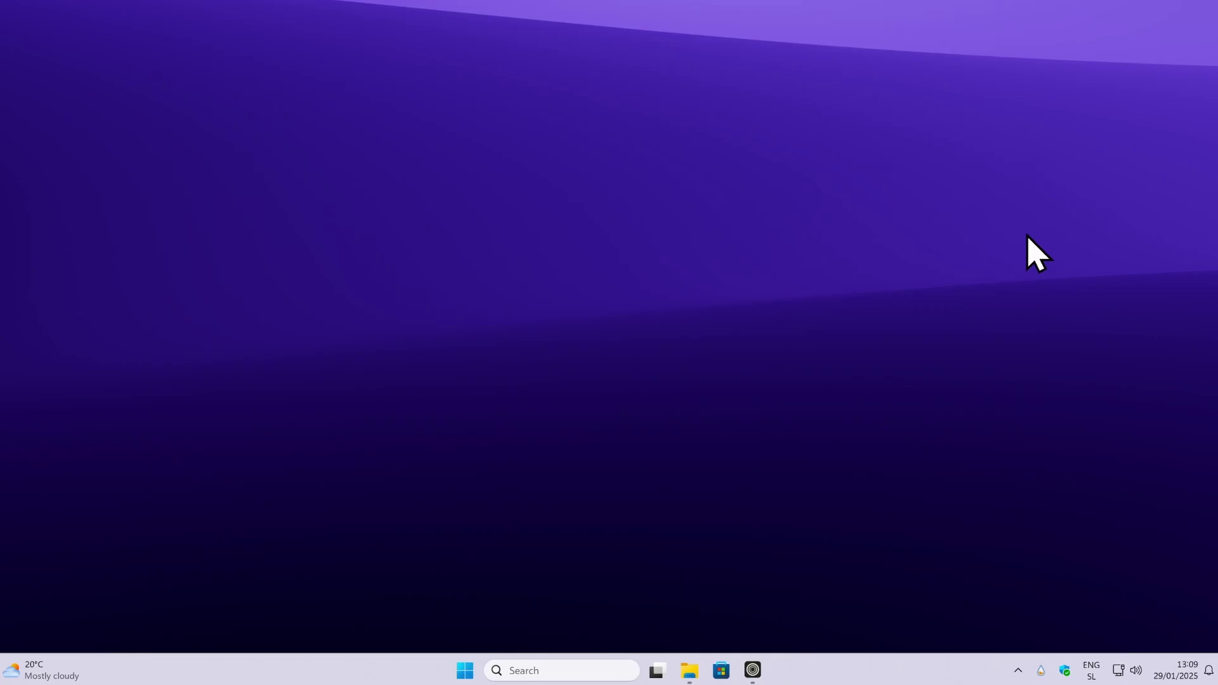
# - Exit Rainmeter from the system tray and check the hidden tray icons for it
pyautogui.click(1042, 671)
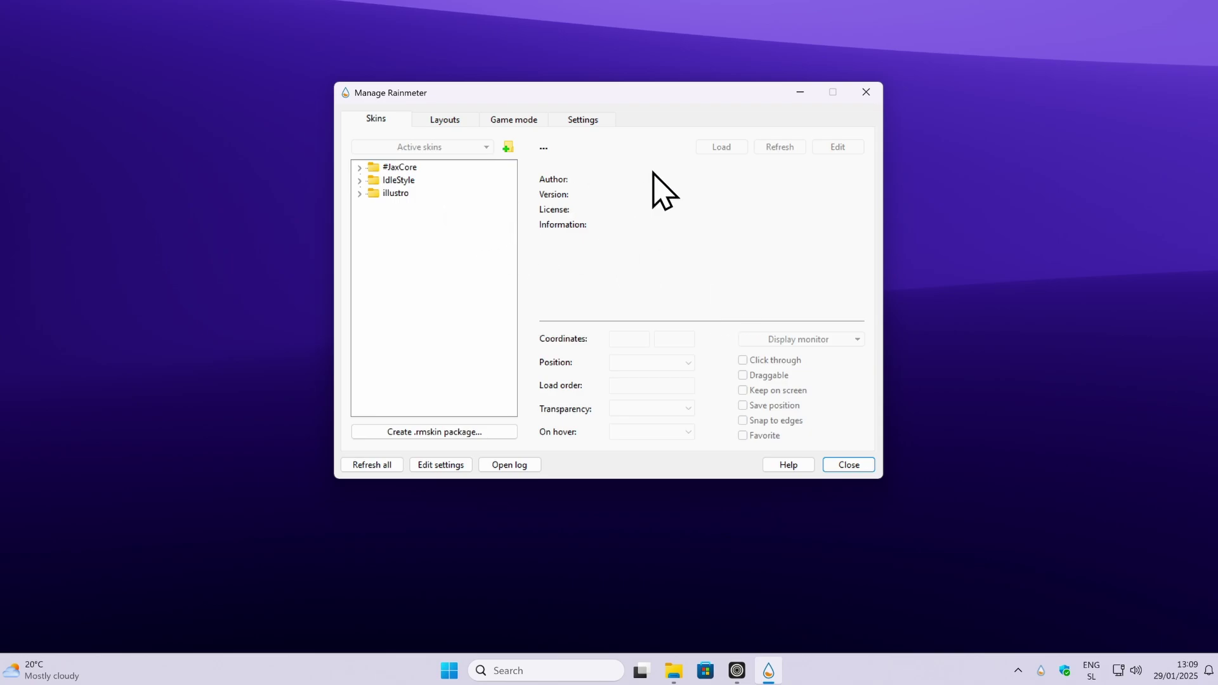
pyautogui.rightClick(1042, 666)
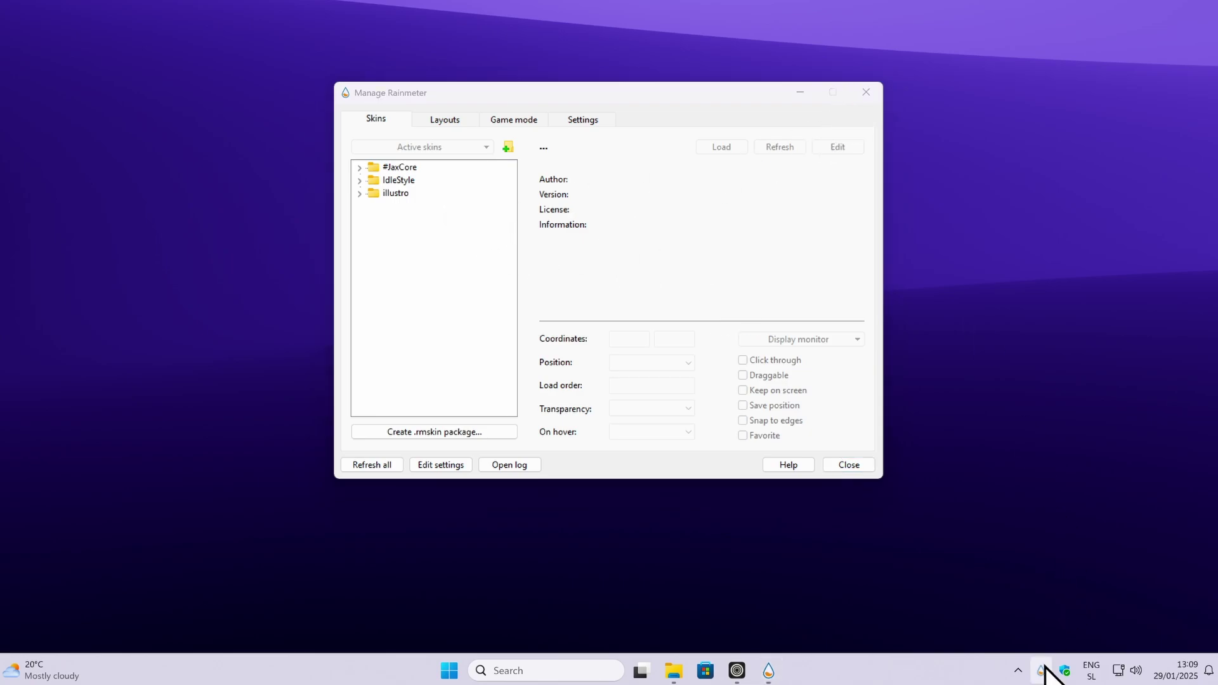
pyautogui.click(866, 93)
pyautogui.rightClick(1041, 670)
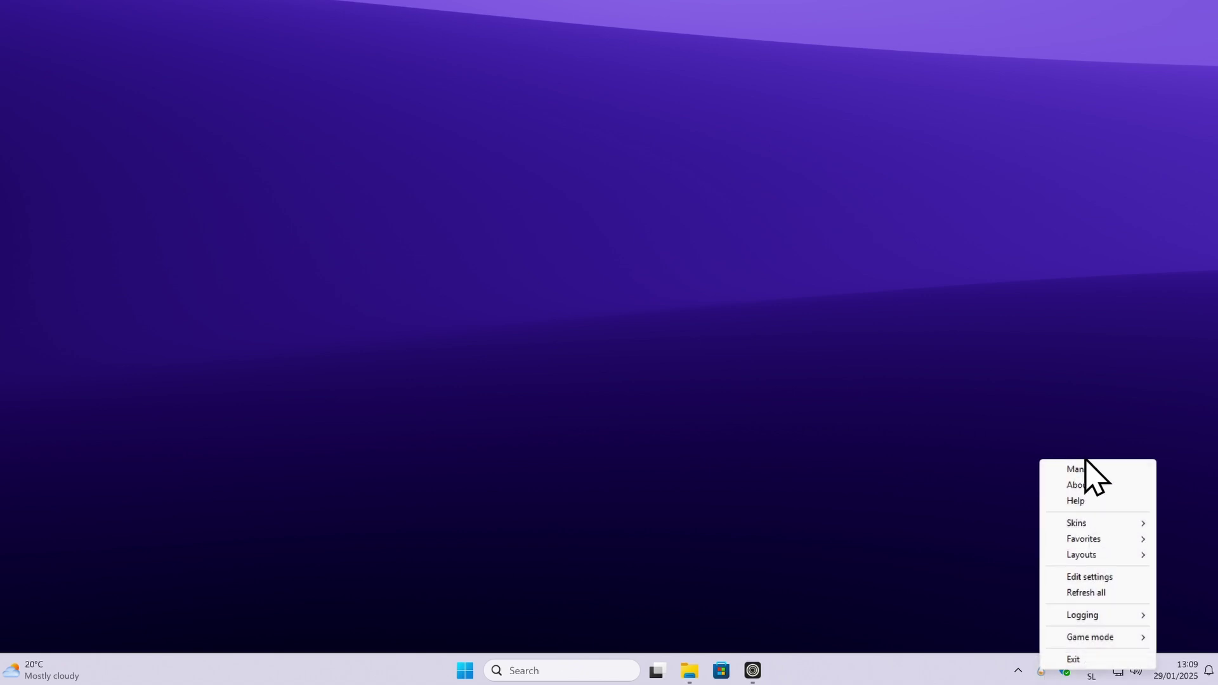
pyautogui.click(1090, 659)
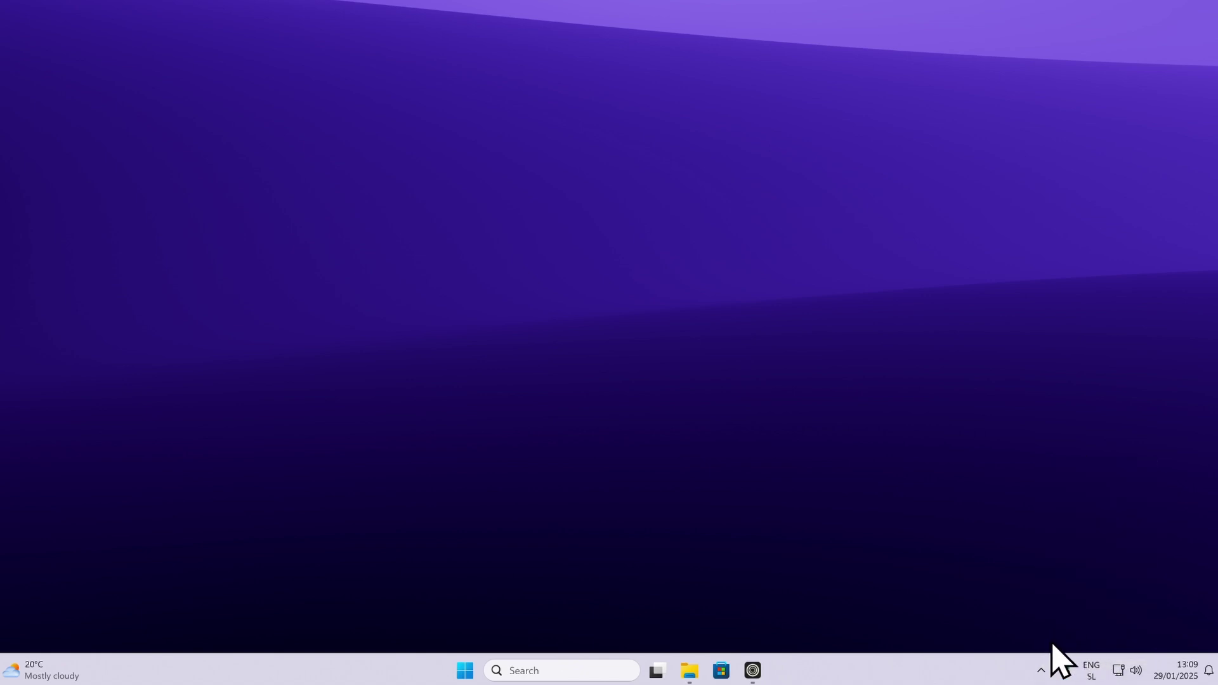
pyautogui.click(1041, 670)
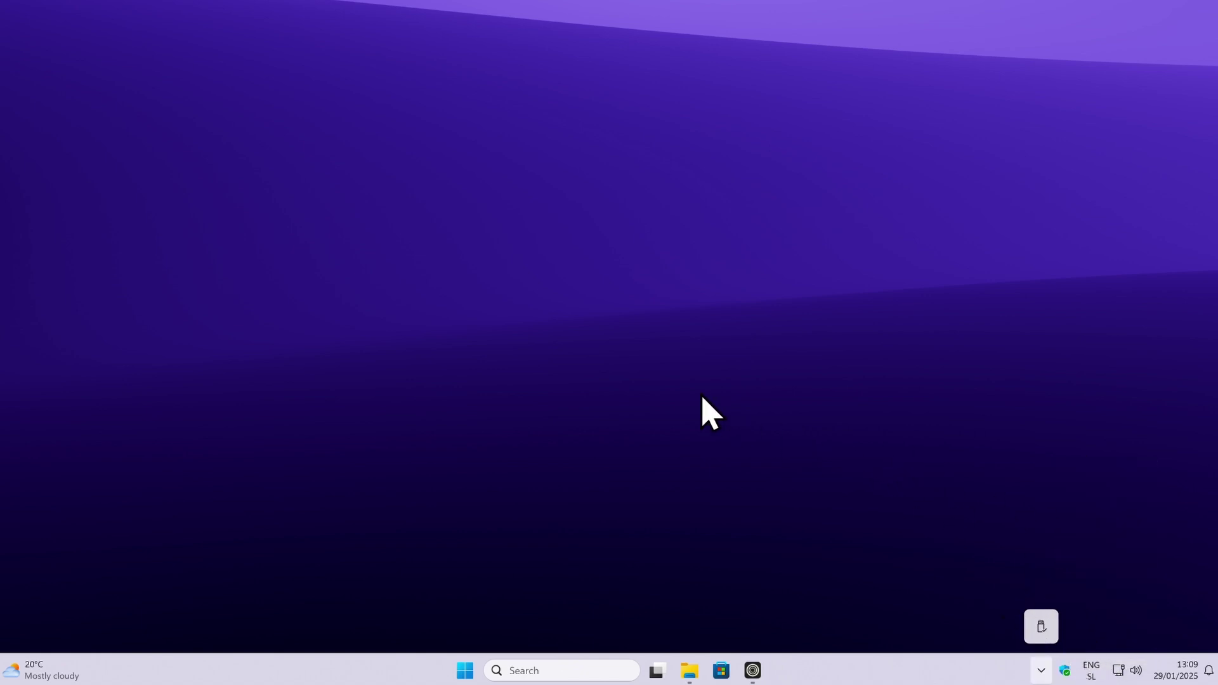
pyautogui.click(685, 359)
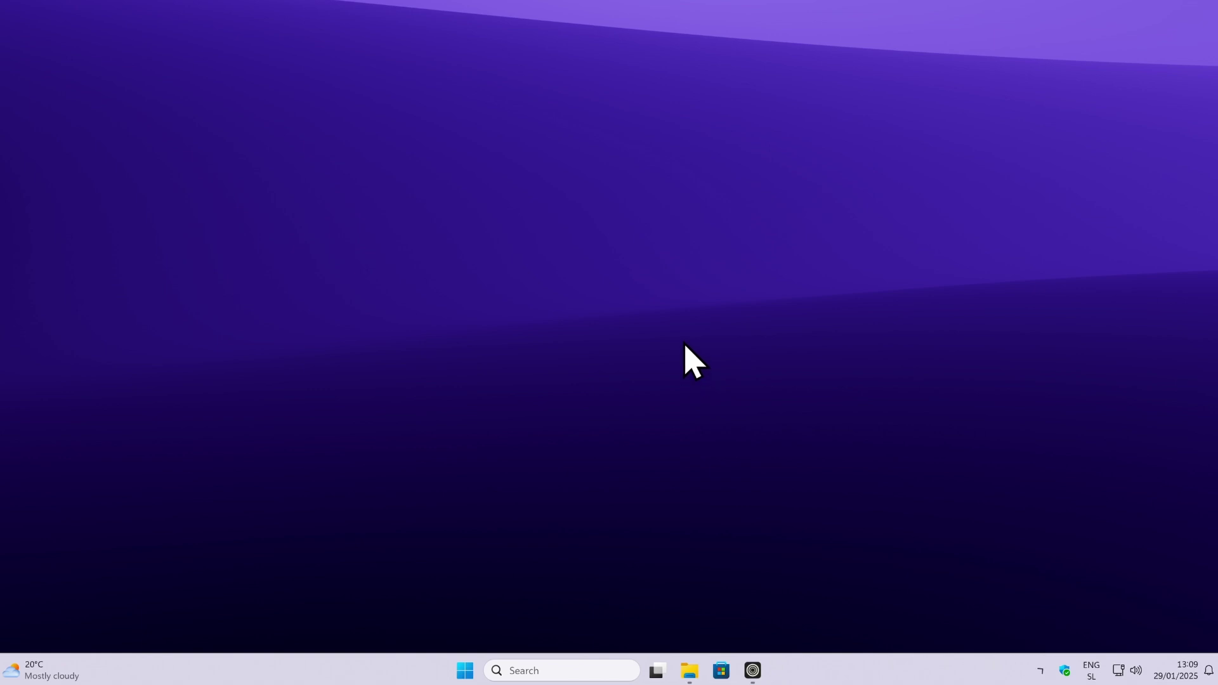
# - Open the installed apps list in Windows Settings and find Rainmeter
pyautogui.click(463, 668)
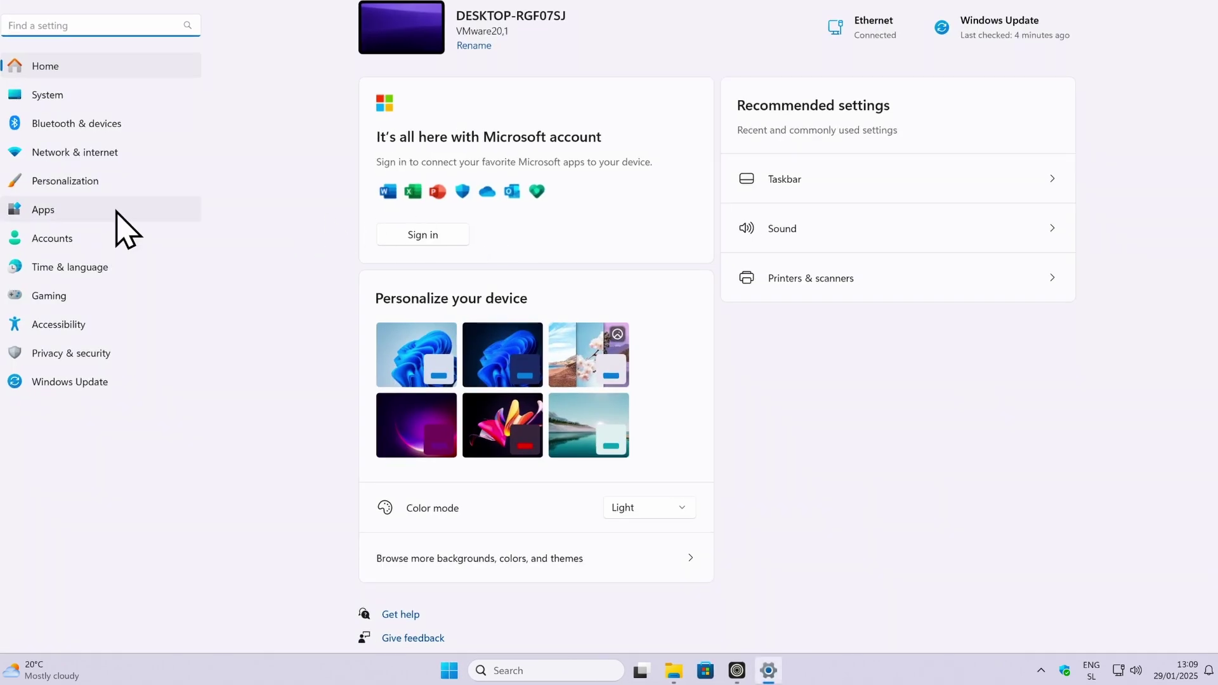
pyautogui.click(117, 212)
pyautogui.click(485, 24)
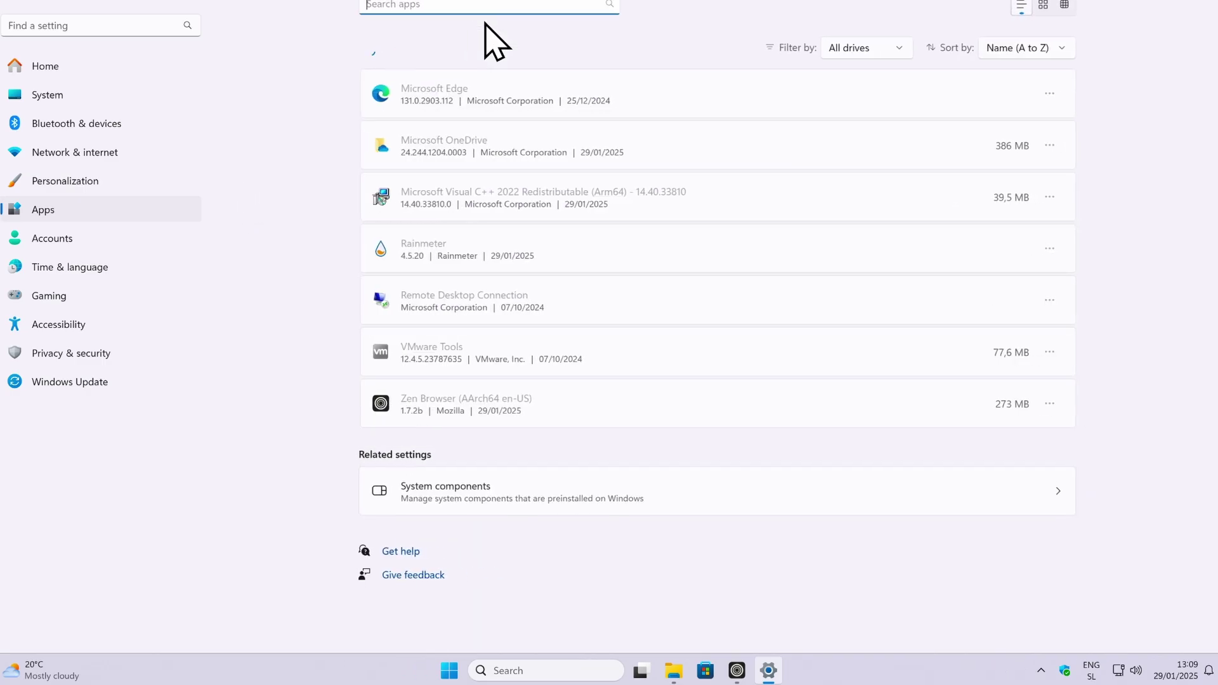
pyautogui.scroll(-15, 510, 109)
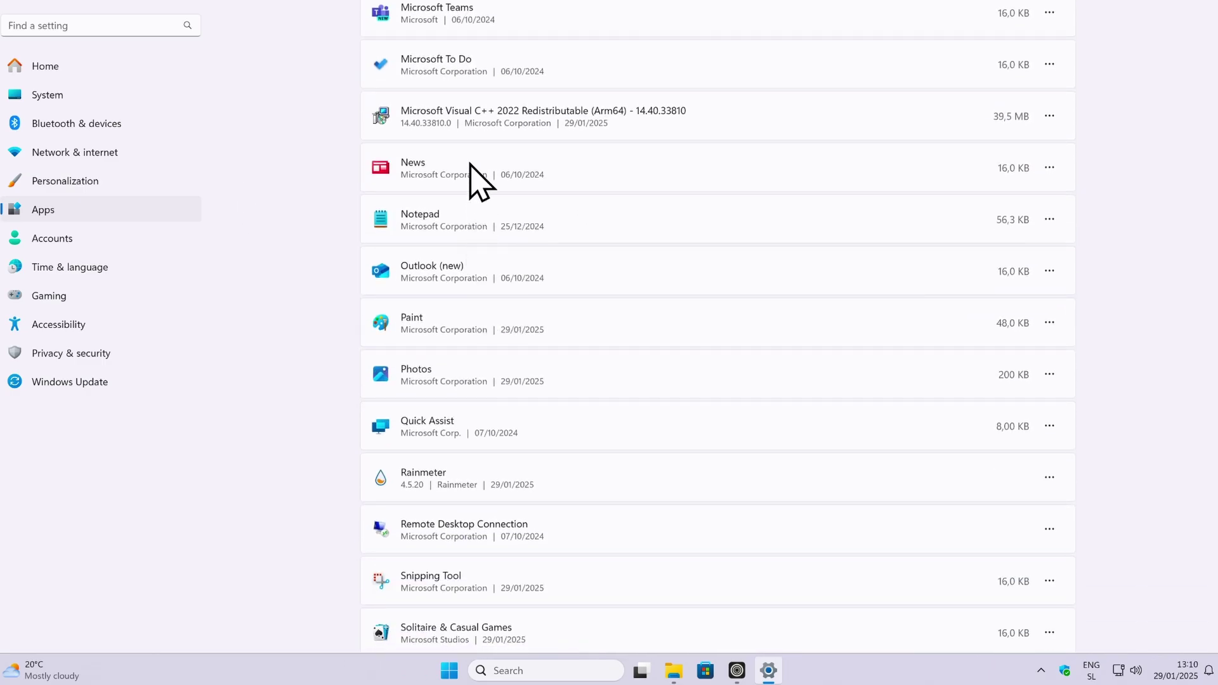
pyautogui.scroll(3, 495, 199)
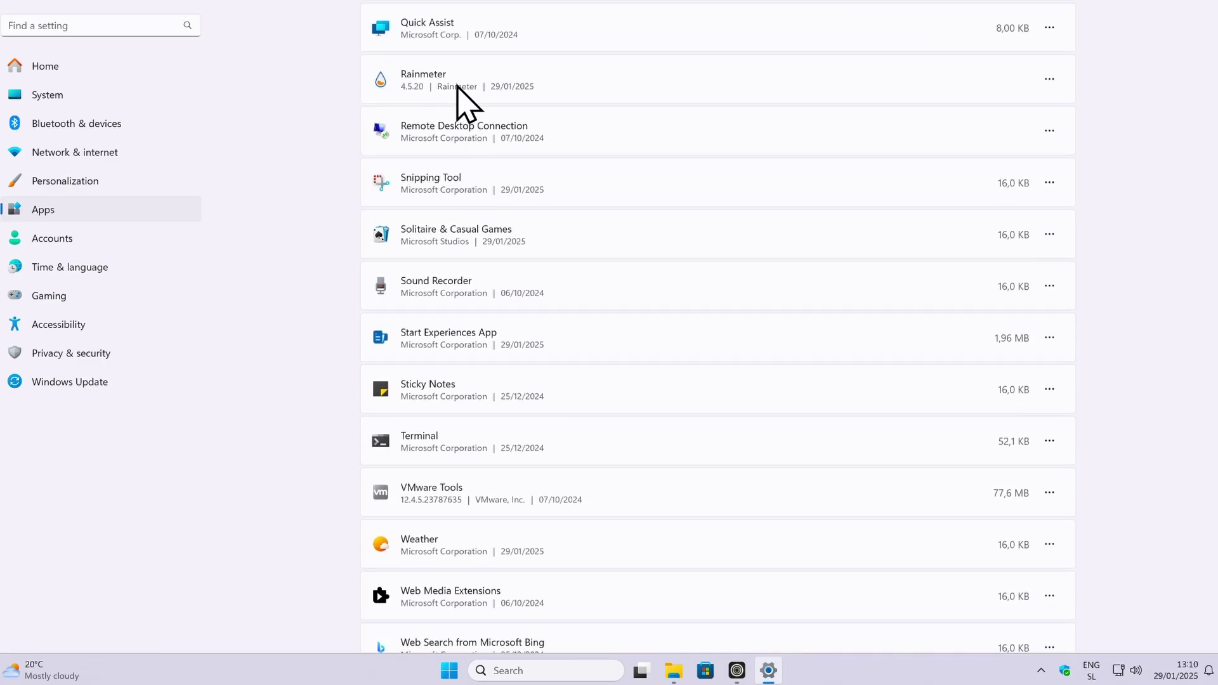
# - Uninstall Rainmeter with complete removal of all personal settings and files, and close Windows Settings
pyautogui.click(1049, 79)
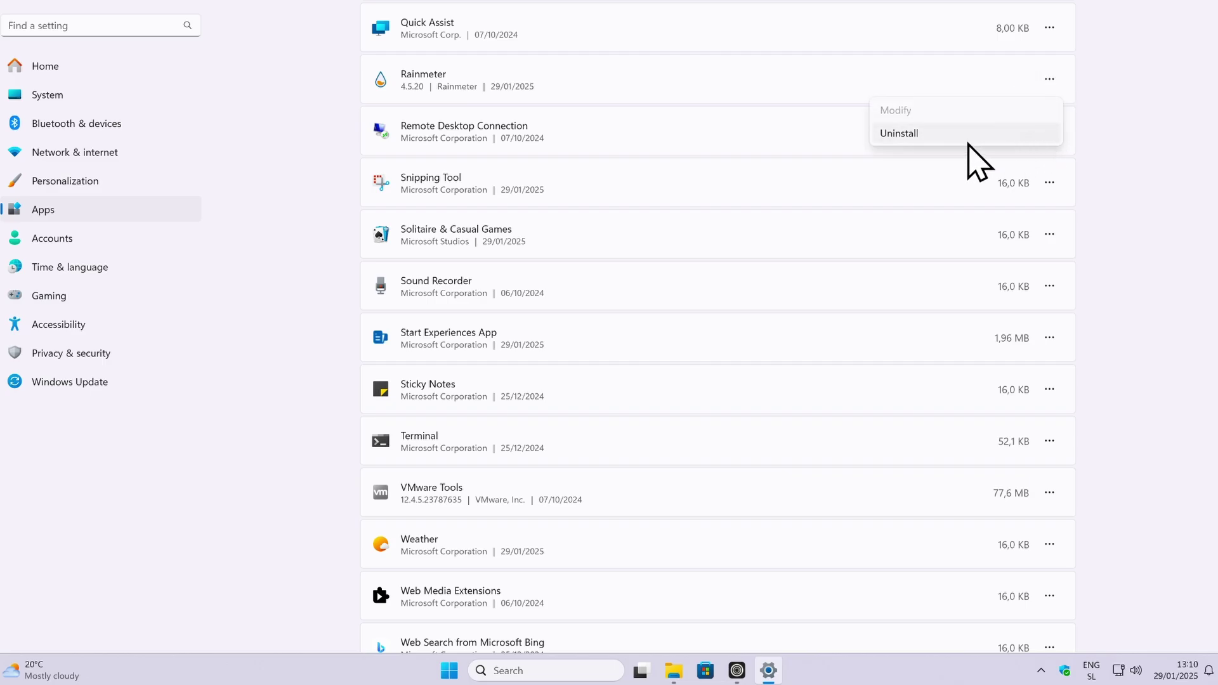
pyautogui.click(907, 132)
pyautogui.click(1017, 158)
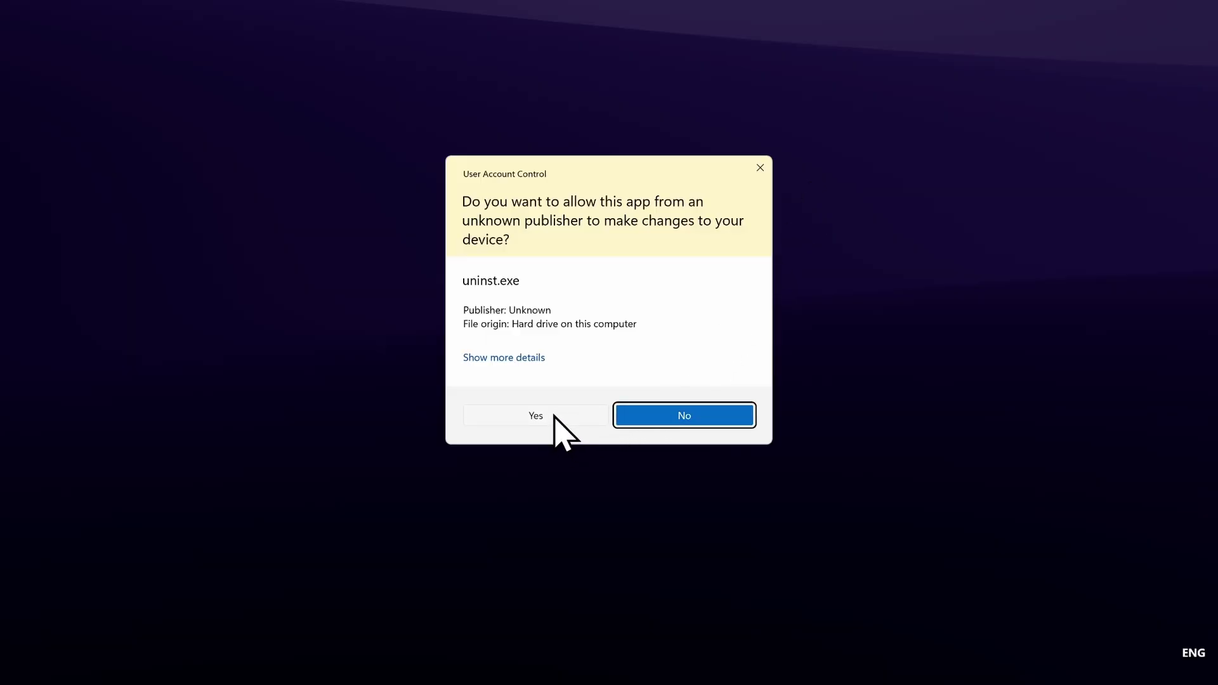
pyautogui.click(554, 416)
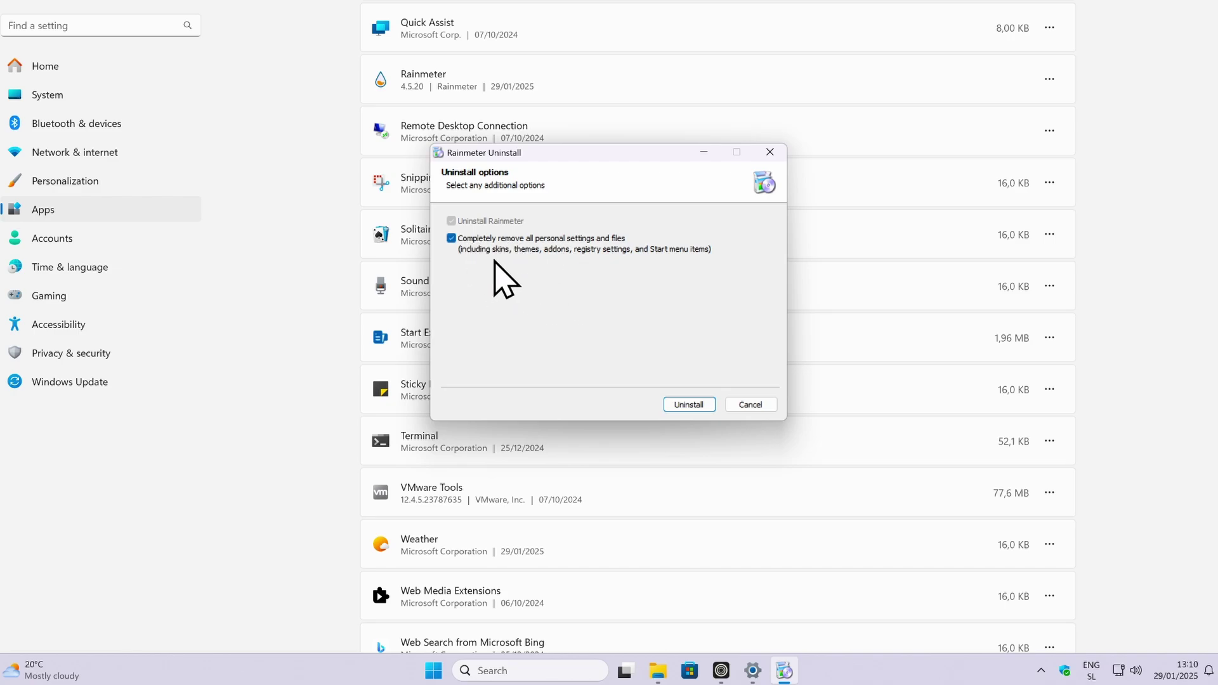
pyautogui.click(694, 405)
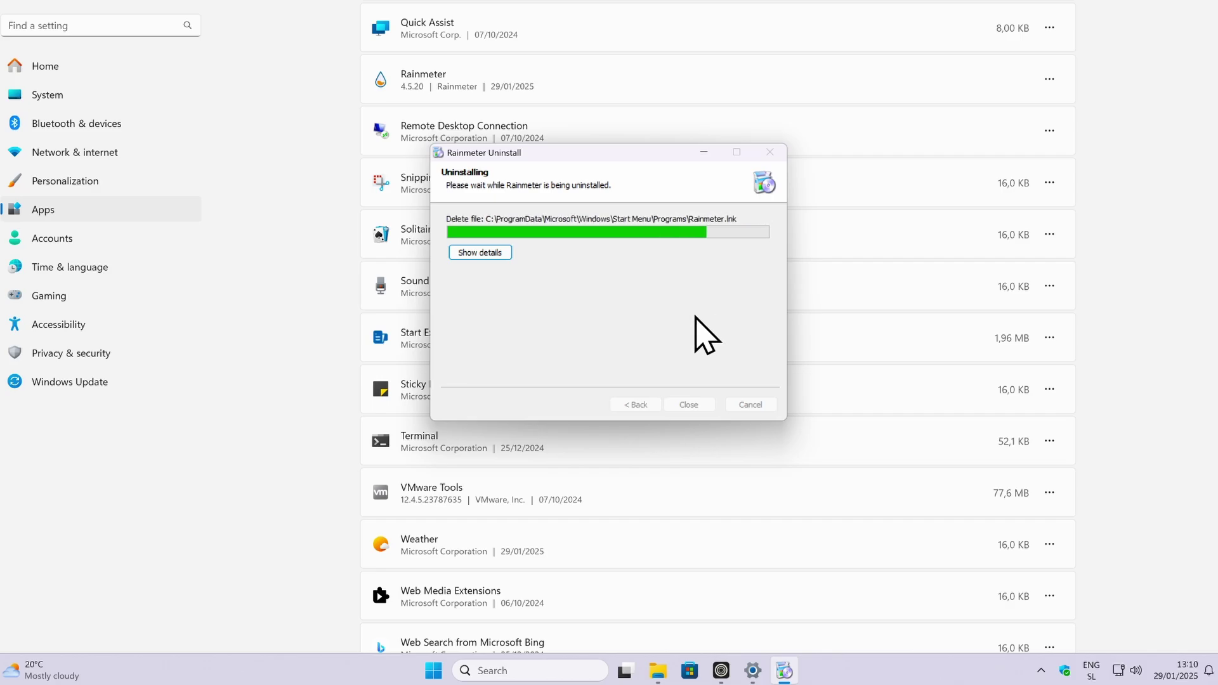
pyautogui.click(696, 406)
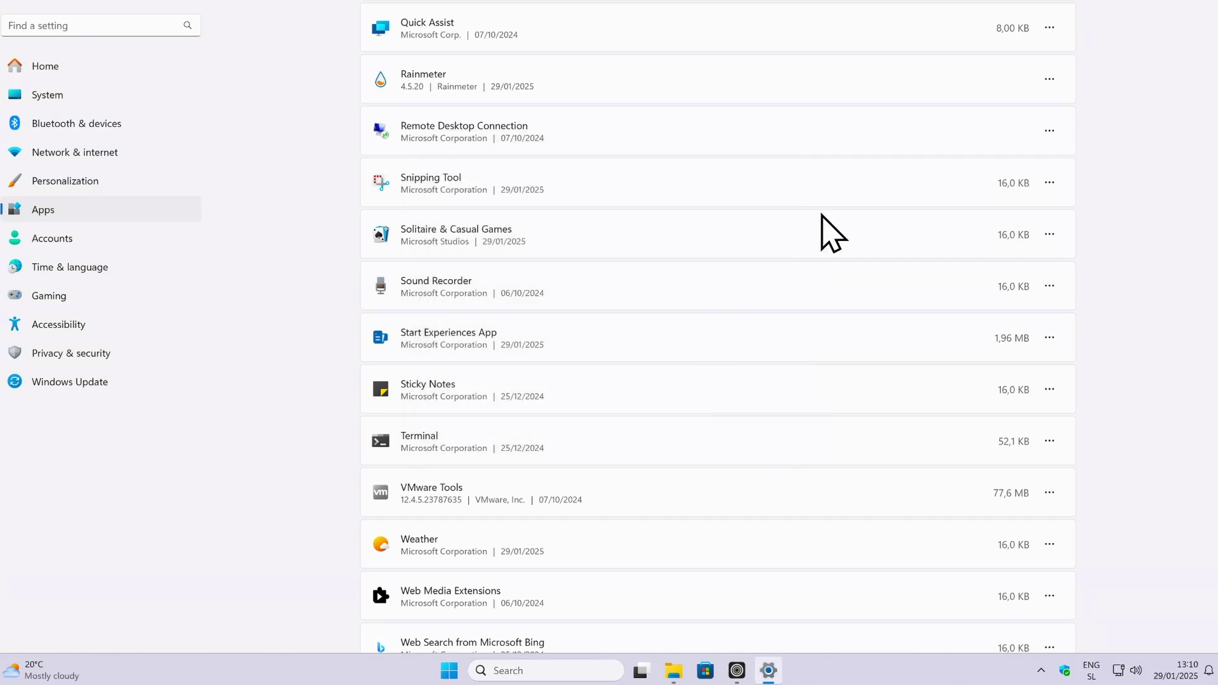
pyautogui.hotkey('alt', 'F4')
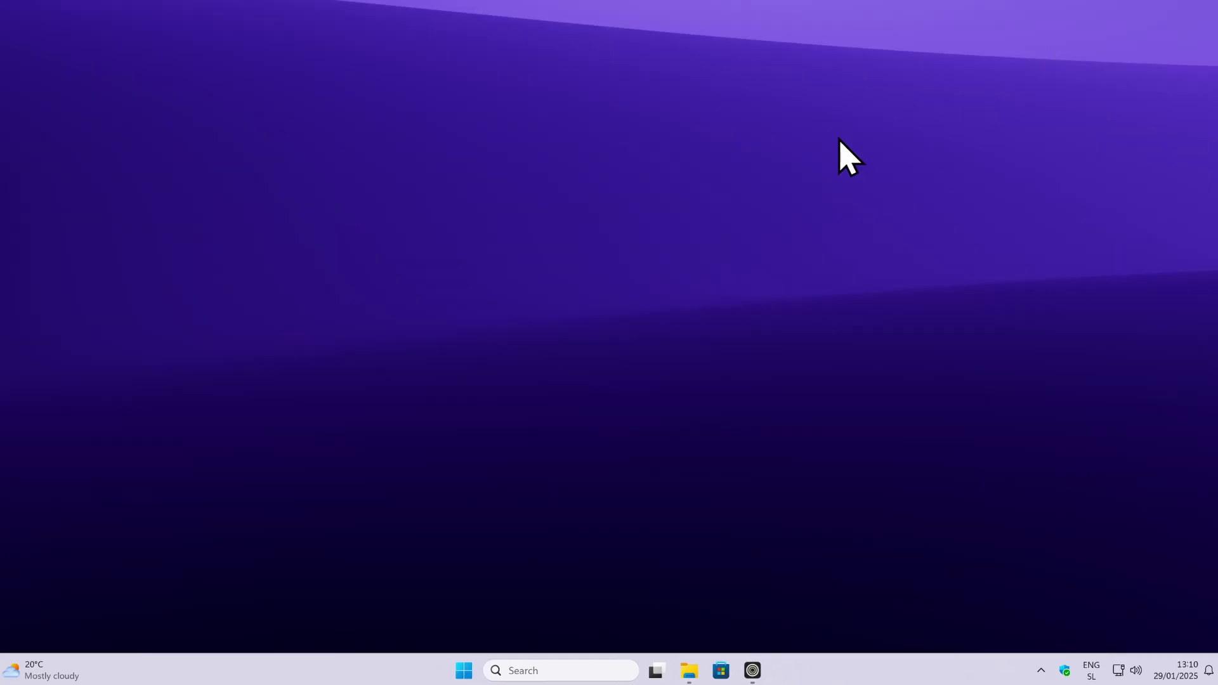